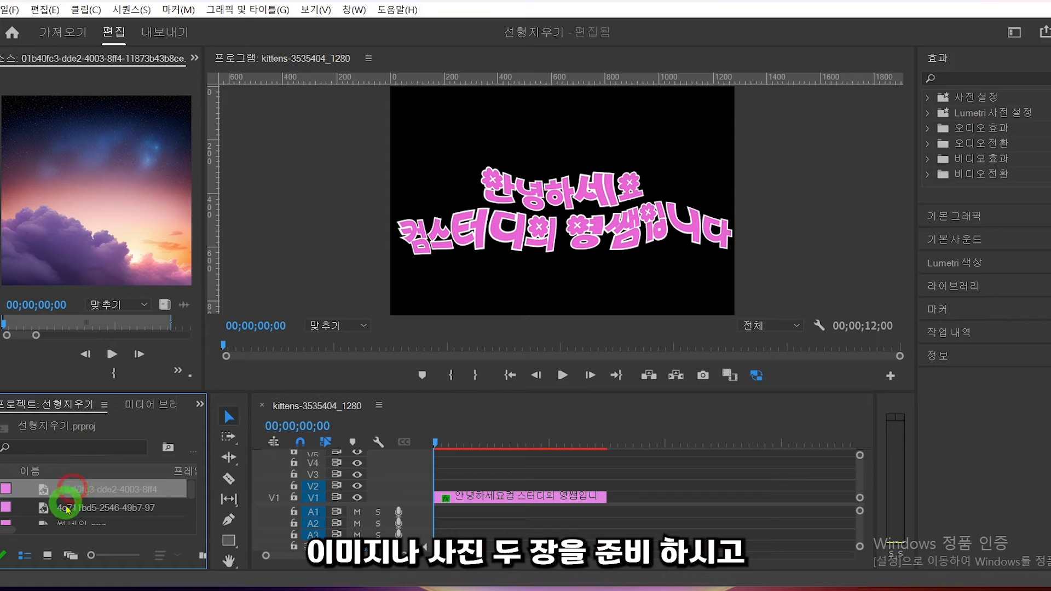
mouse_move(191, 490)
mouse_down()
mouse_move(191, 501)
mouse_move(191, 488)
mouse_up()
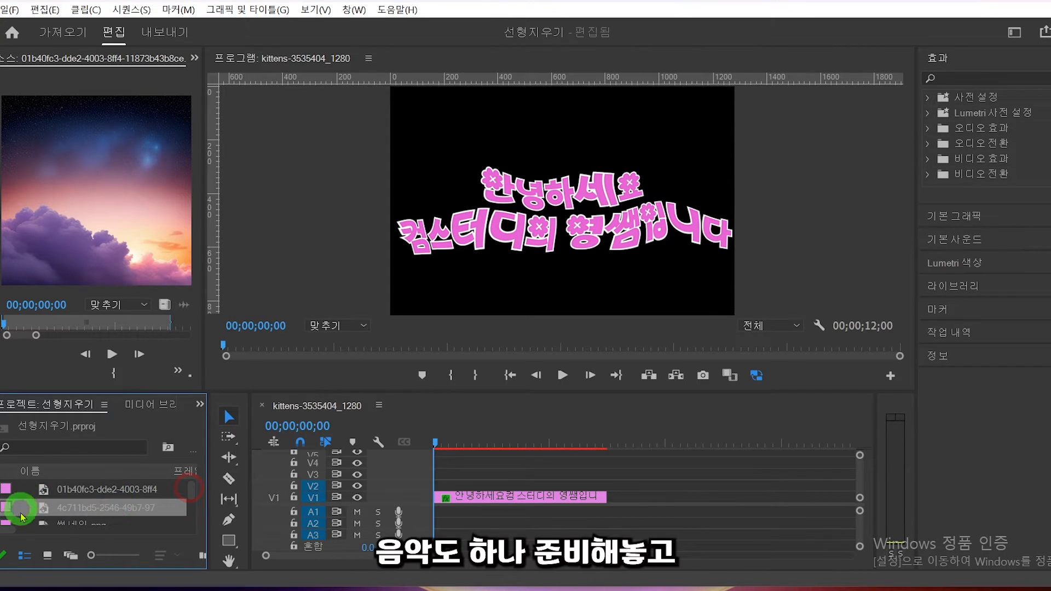
mouse_move(191, 490)
mouse_down()
mouse_move(187, 505)
mouse_move(190, 489)
mouse_up()
click(477, 500)
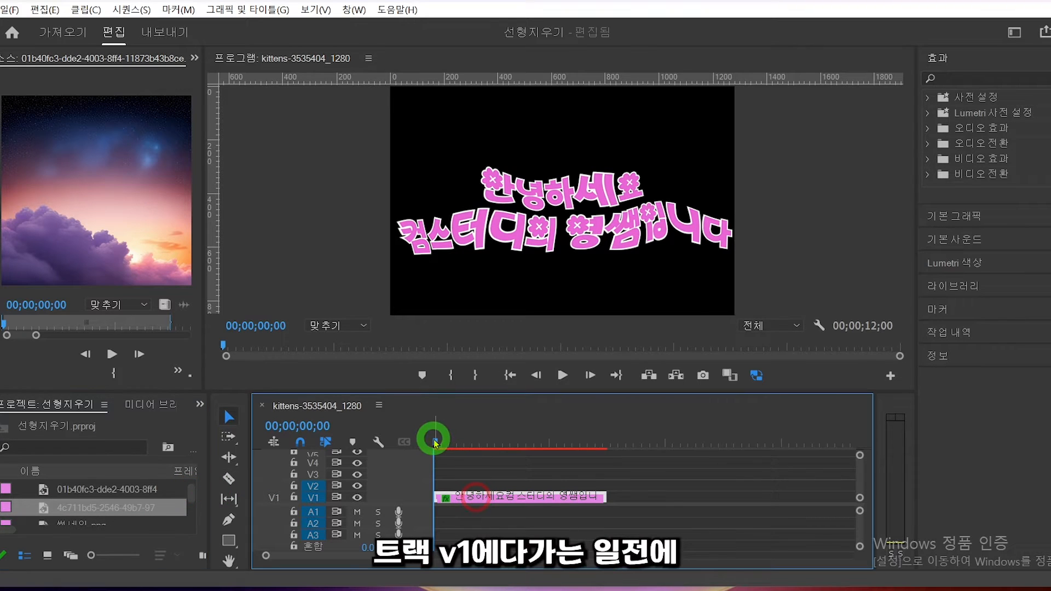
drag(440, 445, 442, 446)
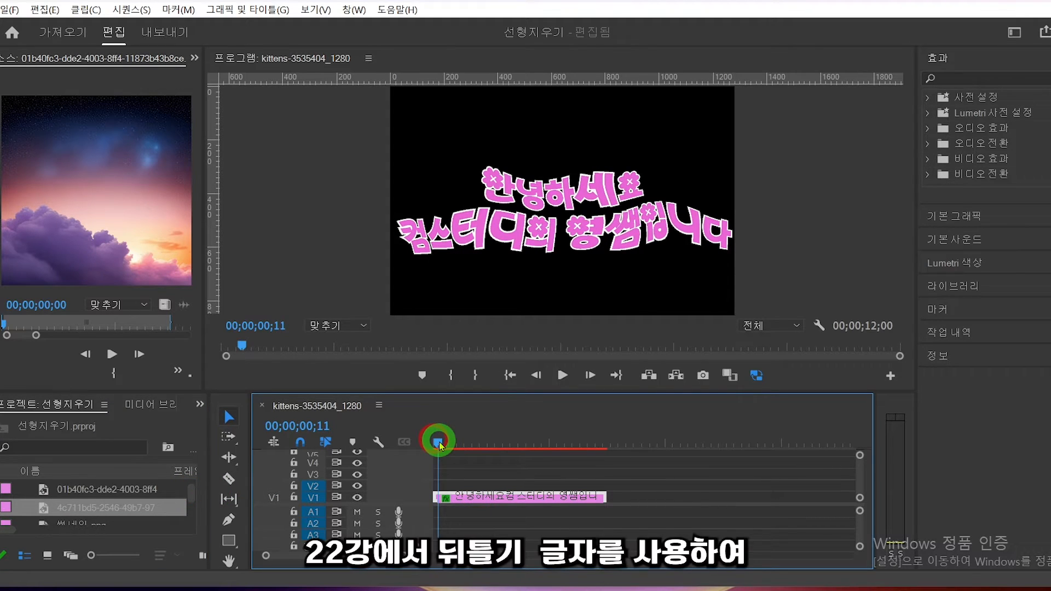
mouse_move(441, 446)
mouse_down()
mouse_move(596, 448)
mouse_move(443, 445)
mouse_move(441, 434)
mouse_move(443, 444)
mouse_move(598, 446)
mouse_move(438, 439)
mouse_up()
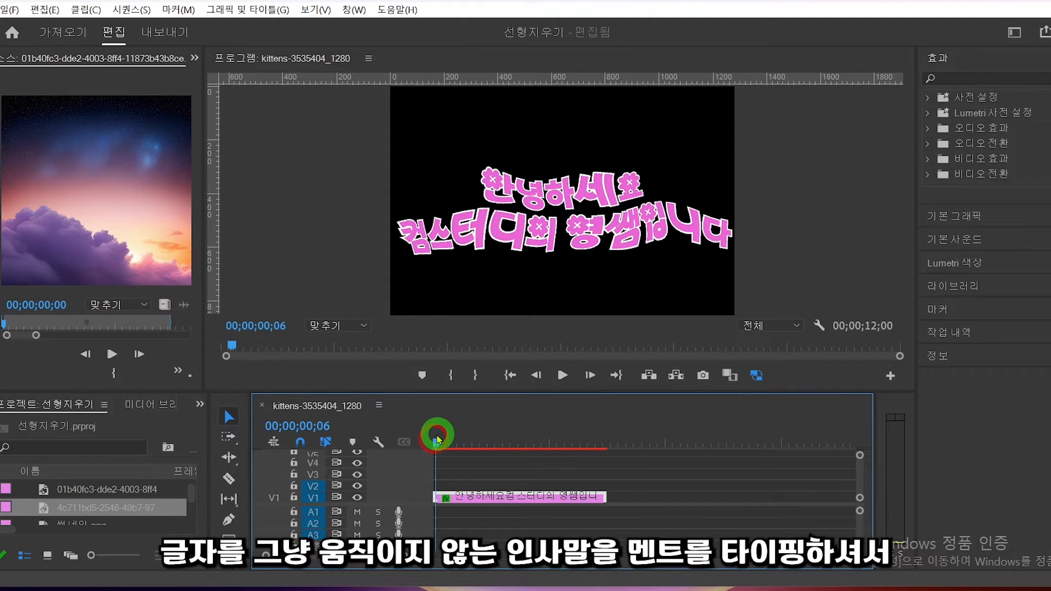
mouse_move(435, 444)
mouse_down()
mouse_move(598, 448)
mouse_move(556, 437)
mouse_move(437, 443)
mouse_up()
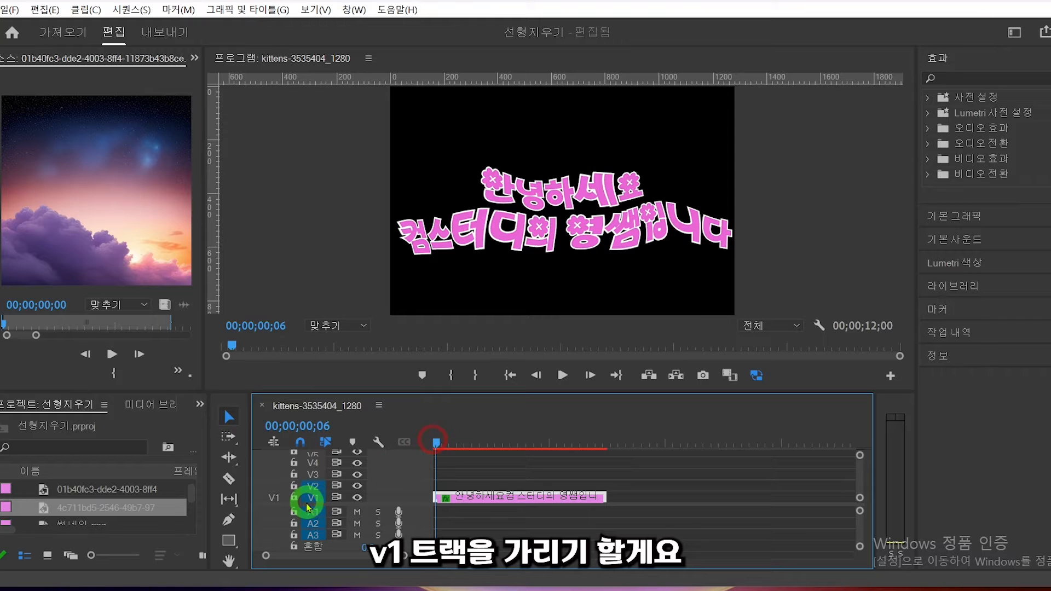
Step: Hide and lock the V1 track that holds the title text
click(357, 497)
click(294, 497)
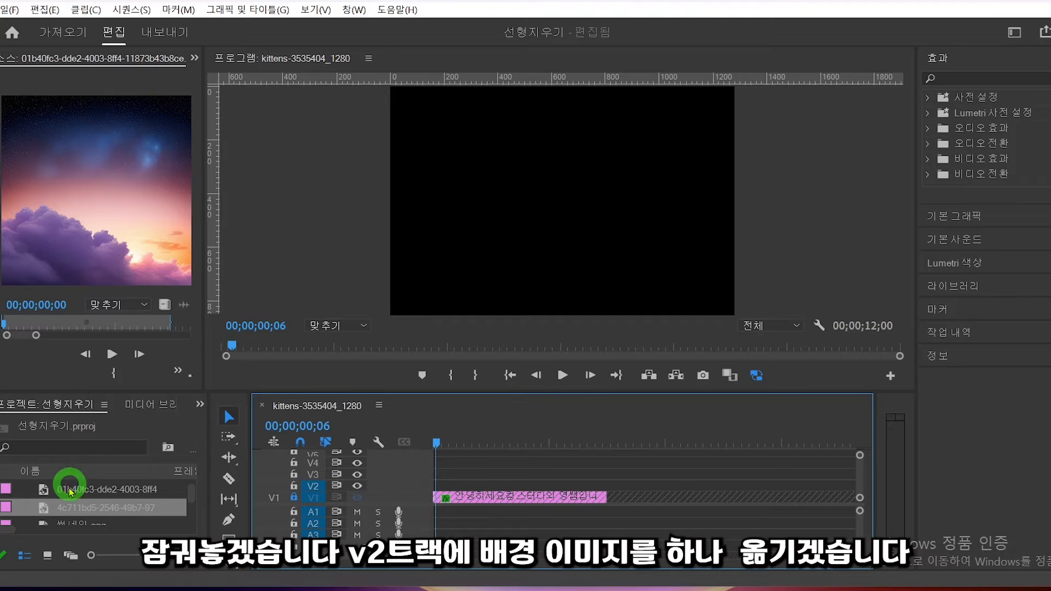
Step: Place the 4c711bd5 image at the start of track V2 and extend its clip to 00;00;06;01
drag(44, 511, 432, 488)
click(437, 443)
drag(545, 452, 607, 456)
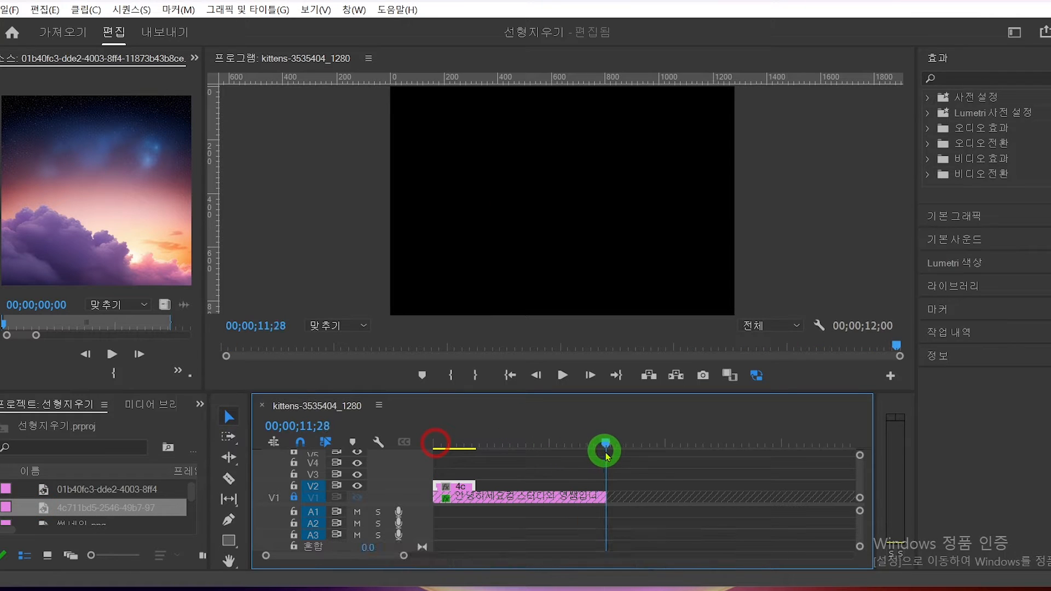
drag(606, 455, 511, 452)
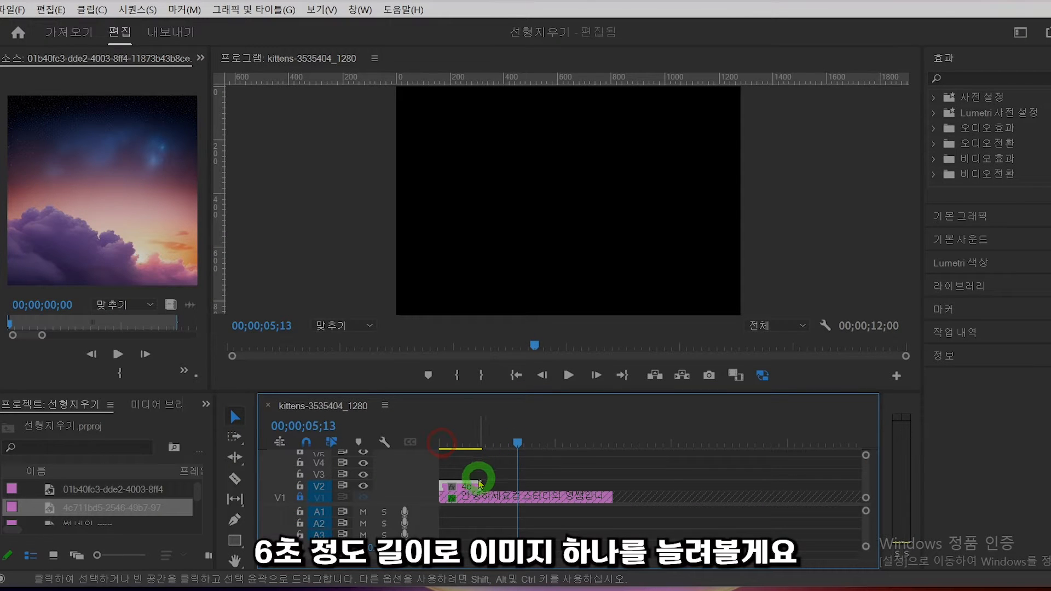
drag(480, 484, 523, 486)
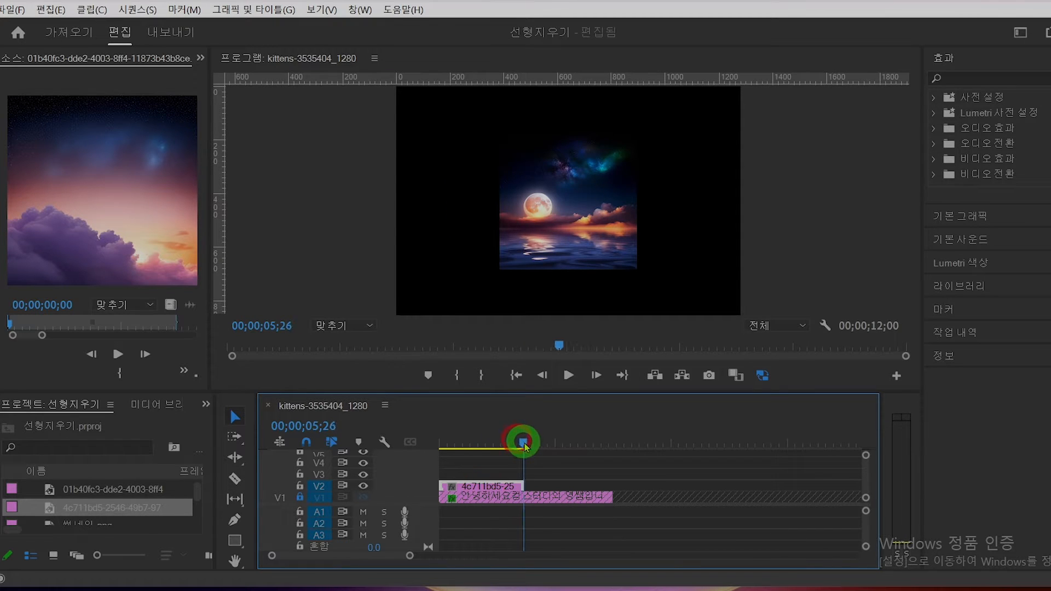
drag(526, 447, 530, 448)
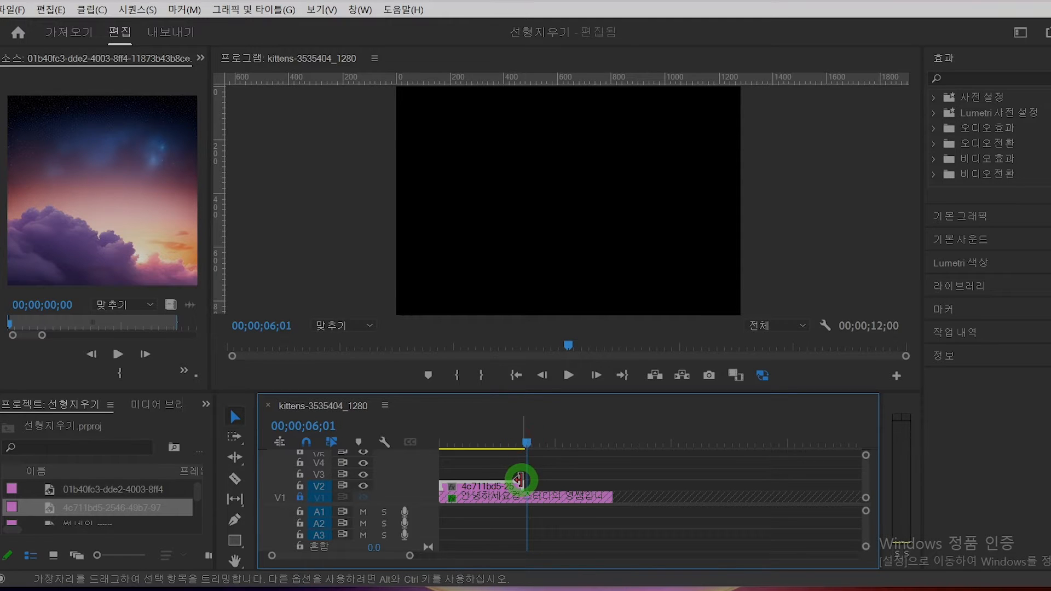
drag(521, 482, 526, 479)
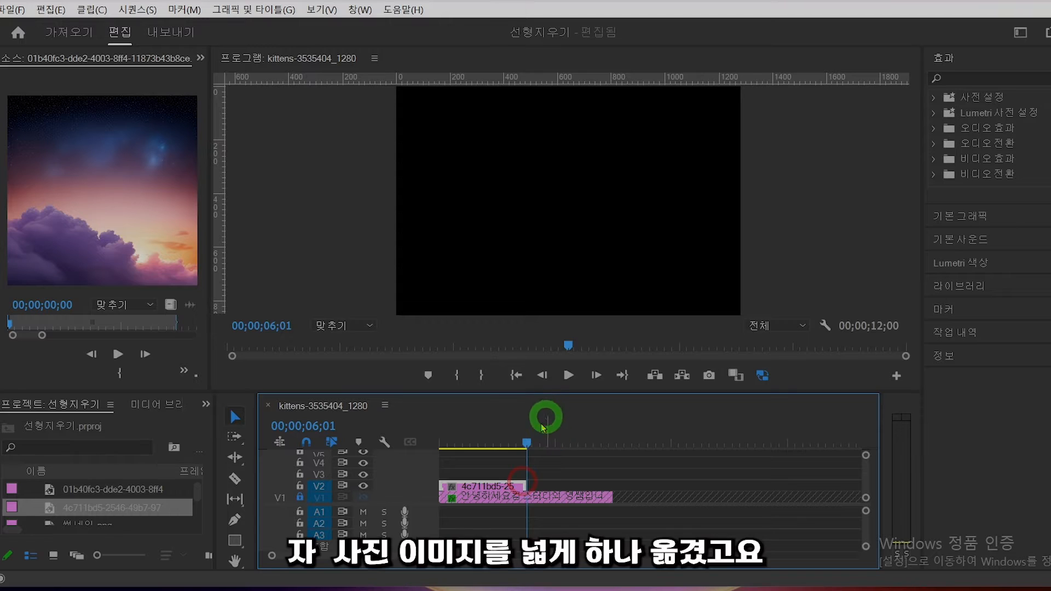
Step: Move the 4c711bd5 clip on V2 to the sequence's second half and fill the first six seconds with the 01b40fc3 image
click(451, 438)
drag(450, 433, 446, 434)
click(524, 511)
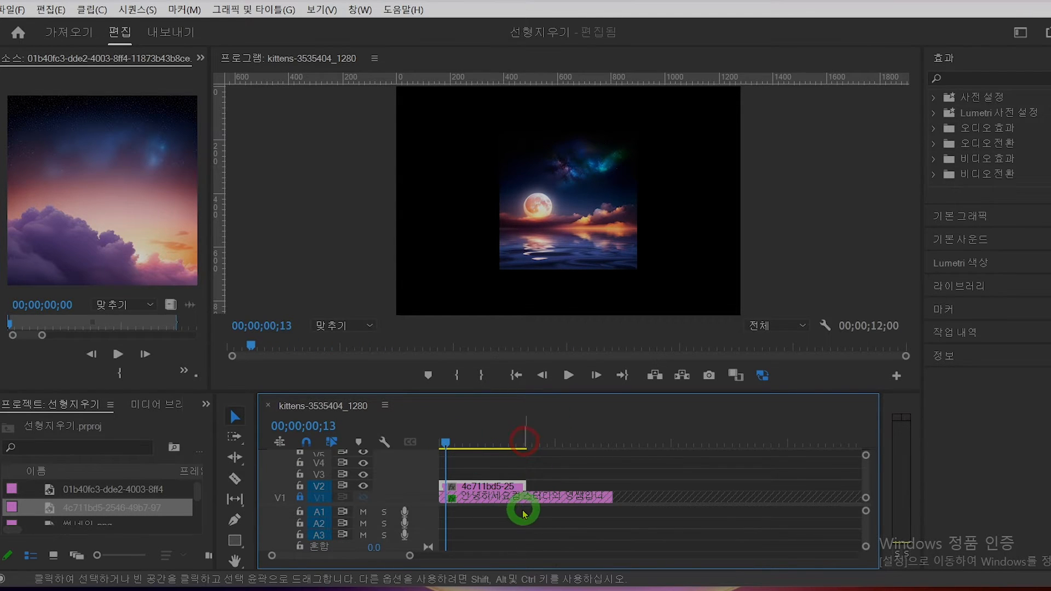
drag(479, 482, 572, 495)
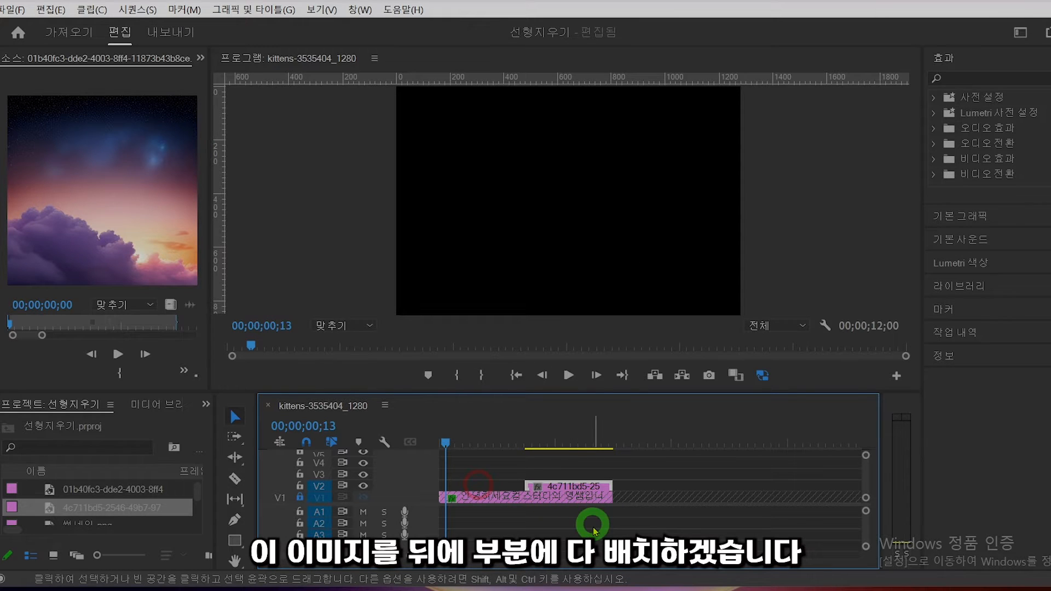
drag(47, 491, 523, 484)
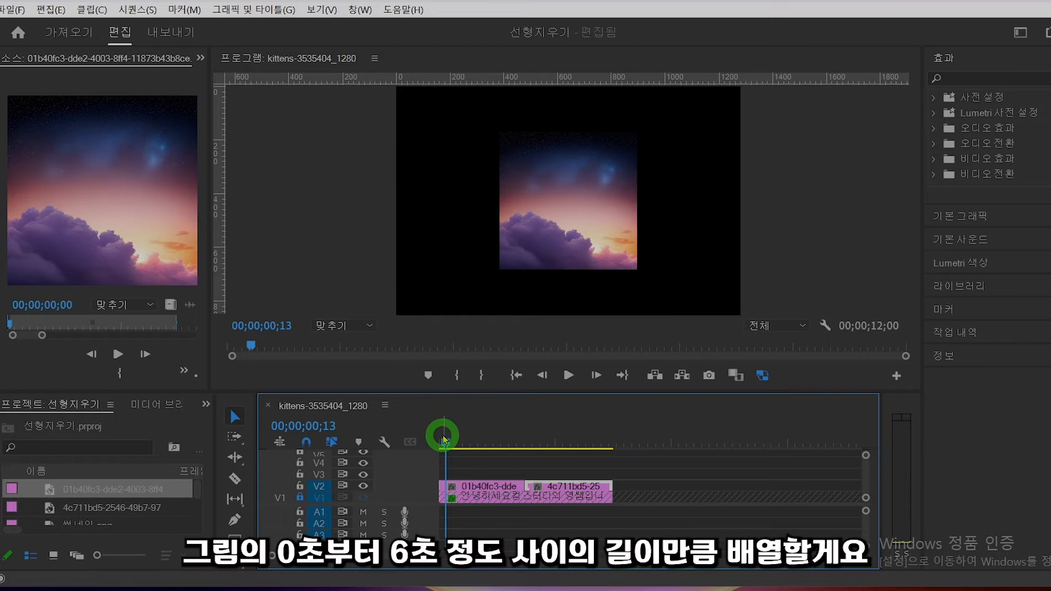
mouse_move(446, 441)
mouse_down()
mouse_move(559, 443)
mouse_move(451, 445)
mouse_up()
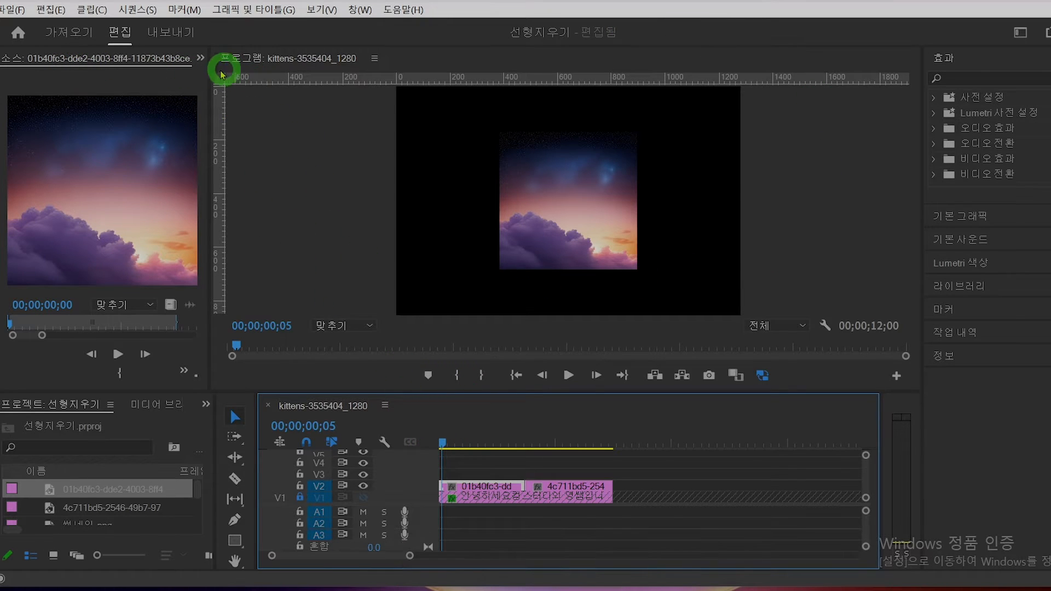
Step: Set the scale (비율 조정) of the first V2 image clip to 262 so it fills the frame
click(200, 57)
click(234, 70)
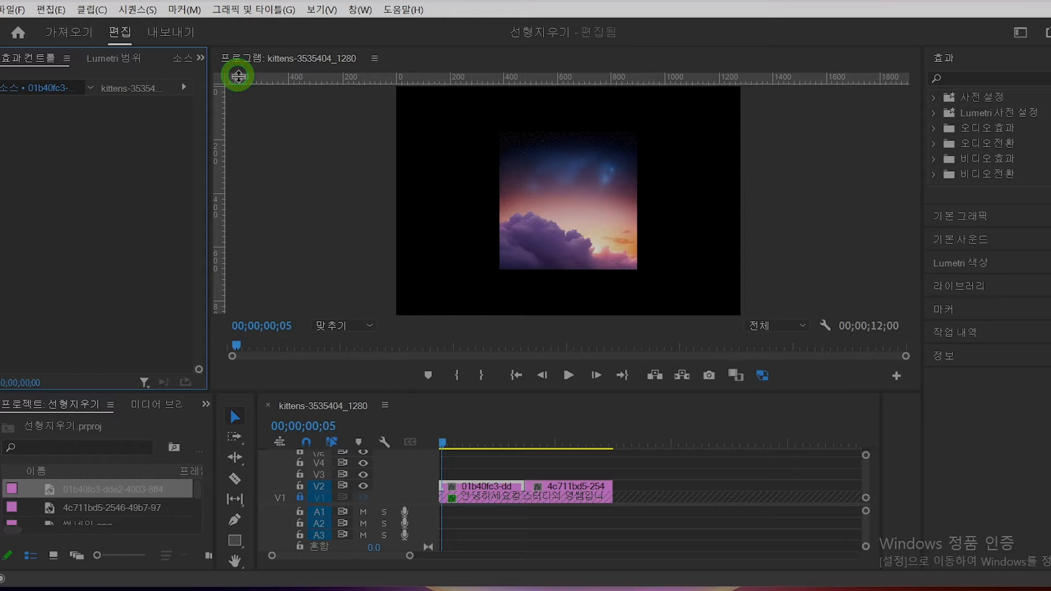
mouse_move(439, 442)
mouse_down()
mouse_move(474, 445)
mouse_move(445, 443)
mouse_up()
click(463, 485)
click(447, 445)
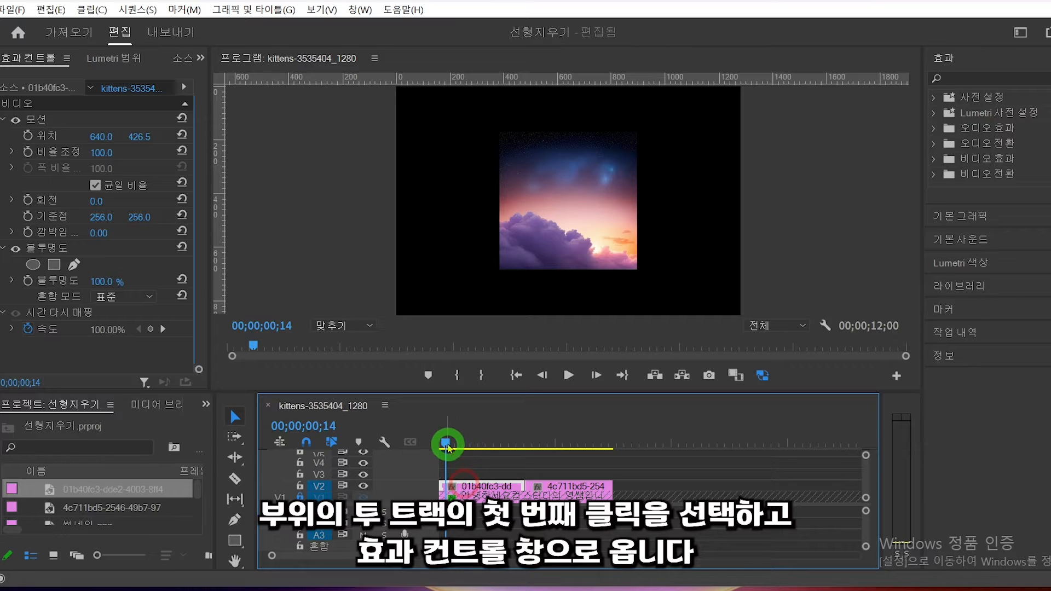
drag(447, 447, 449, 446)
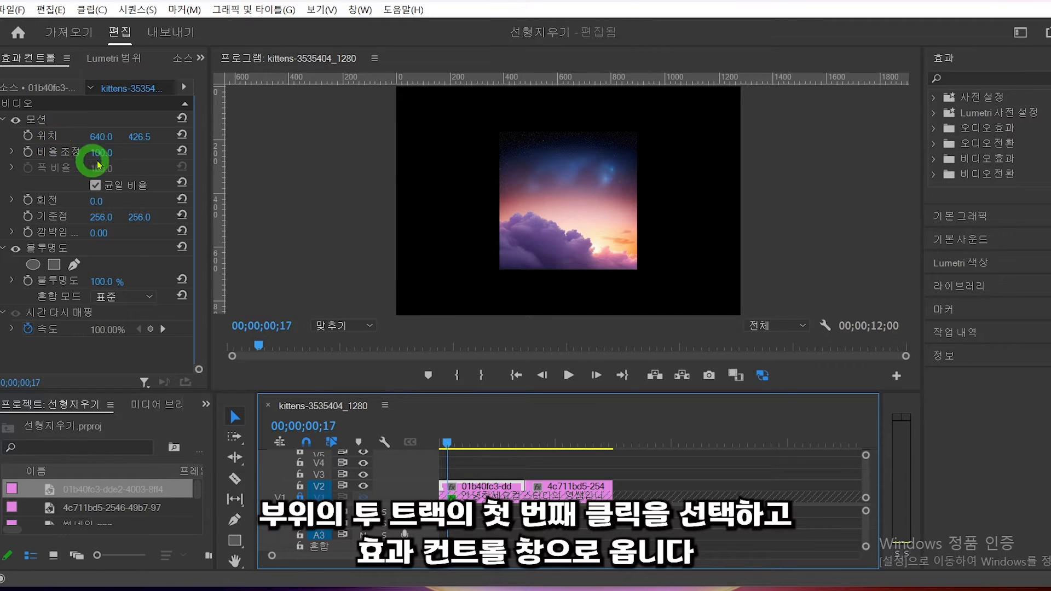
drag(100, 153, 232, 165)
Step: Set the scale (비율 조정) of the second V2 image clip to 251 so it fills the frame
drag(448, 442, 569, 443)
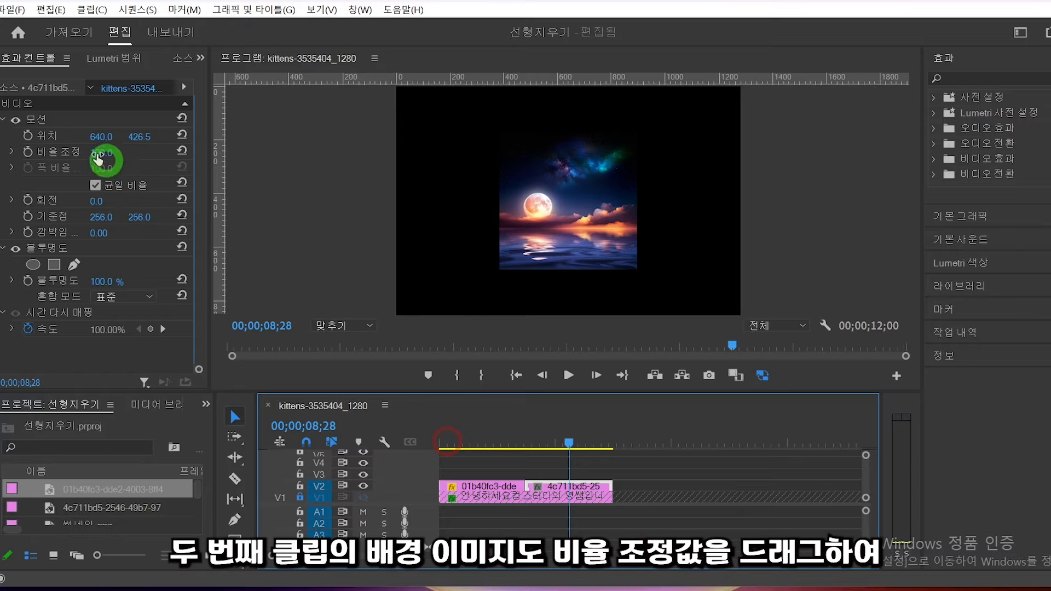
drag(96, 152, 213, 178)
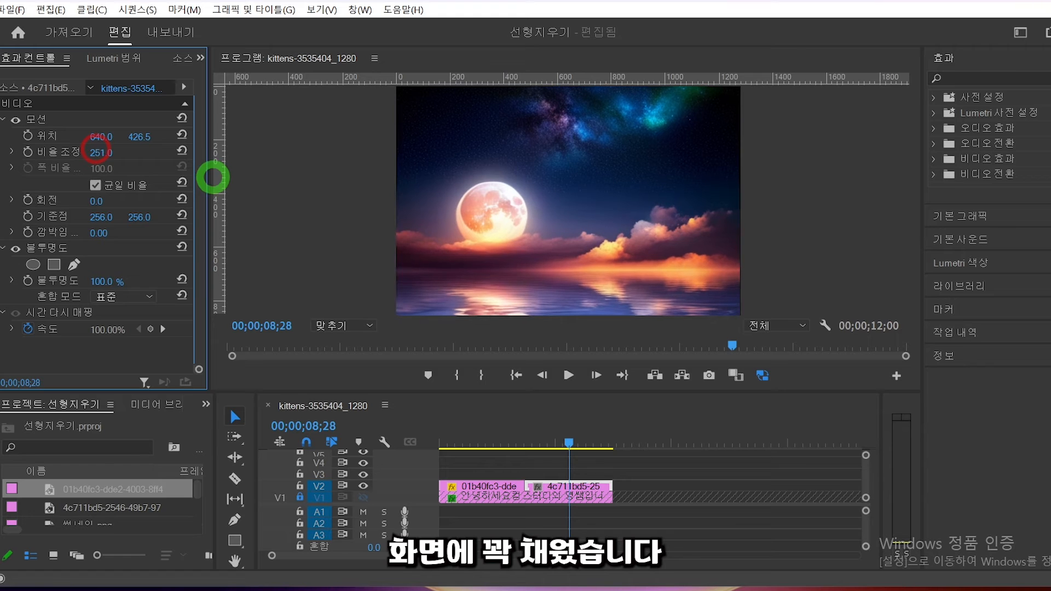
Step: Search the effects for "선형" and apply the 선형 지우기 (Linear Wipe) video effect to the first V2 clip
click(443, 440)
click(442, 442)
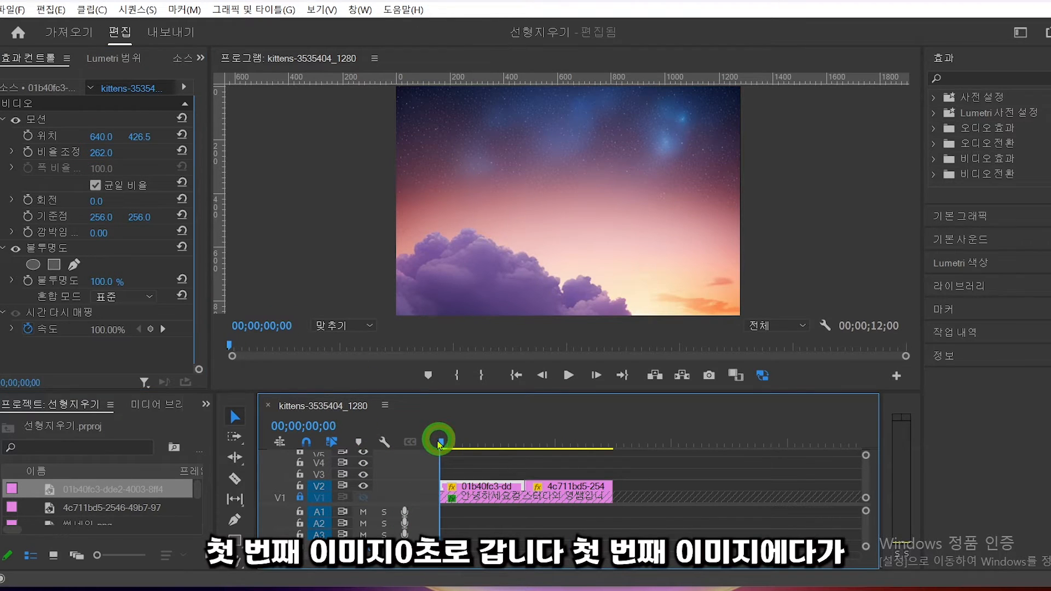
click(472, 486)
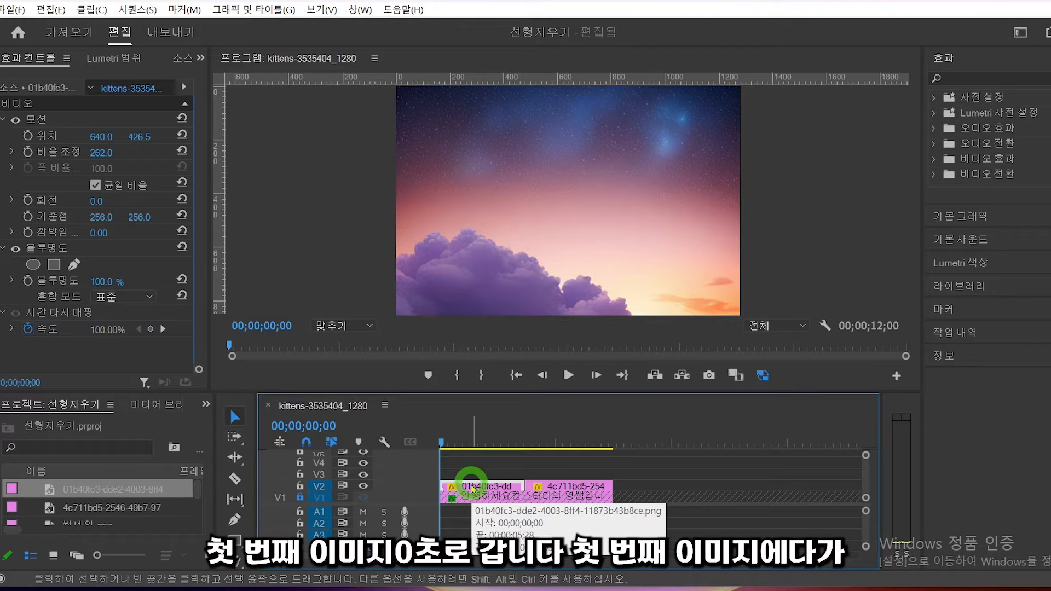
click(951, 76)
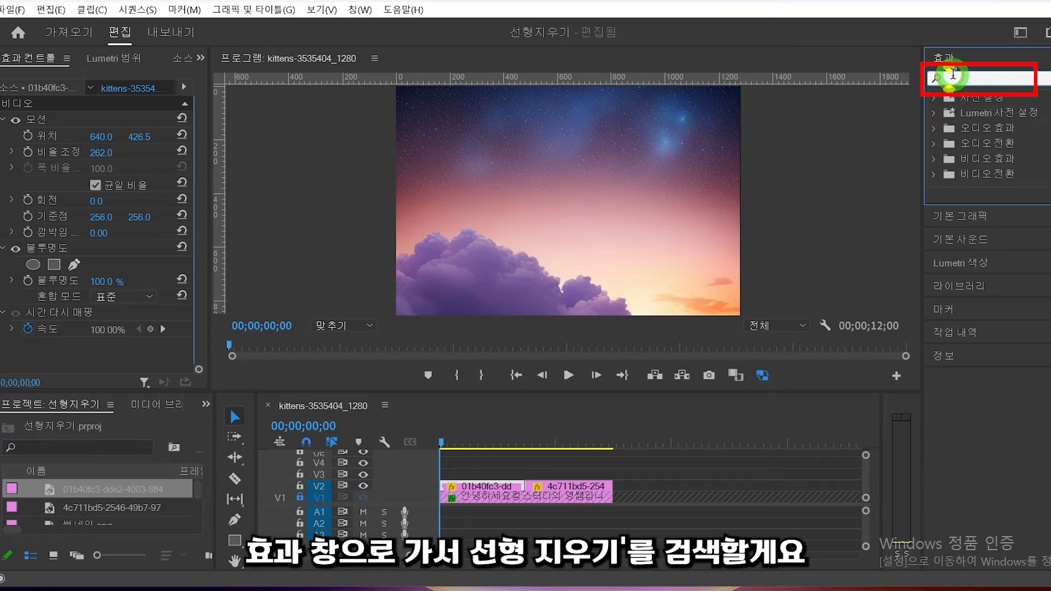
text(선형)
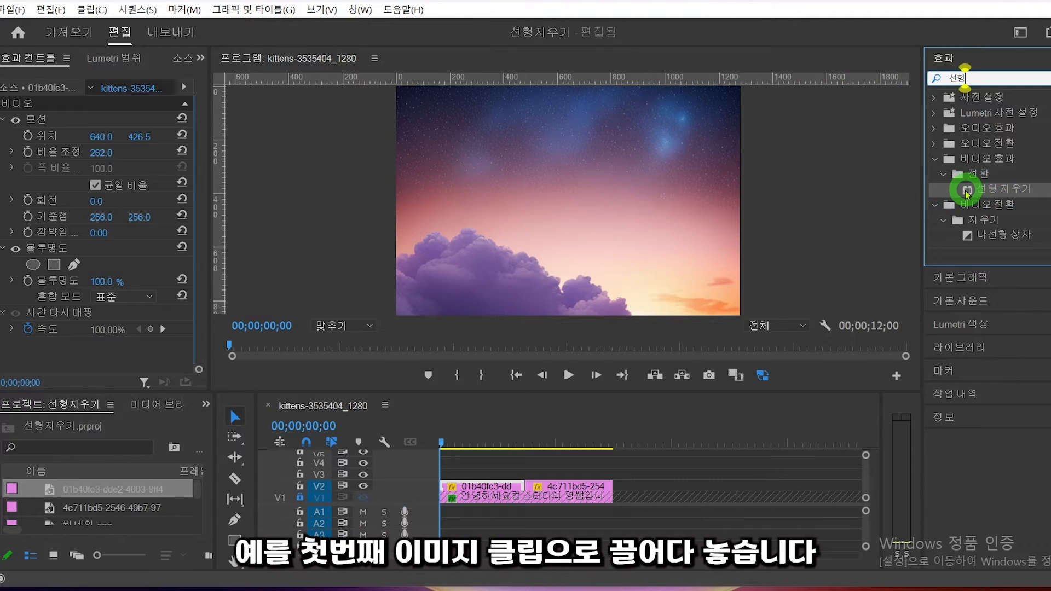
drag(967, 193, 465, 486)
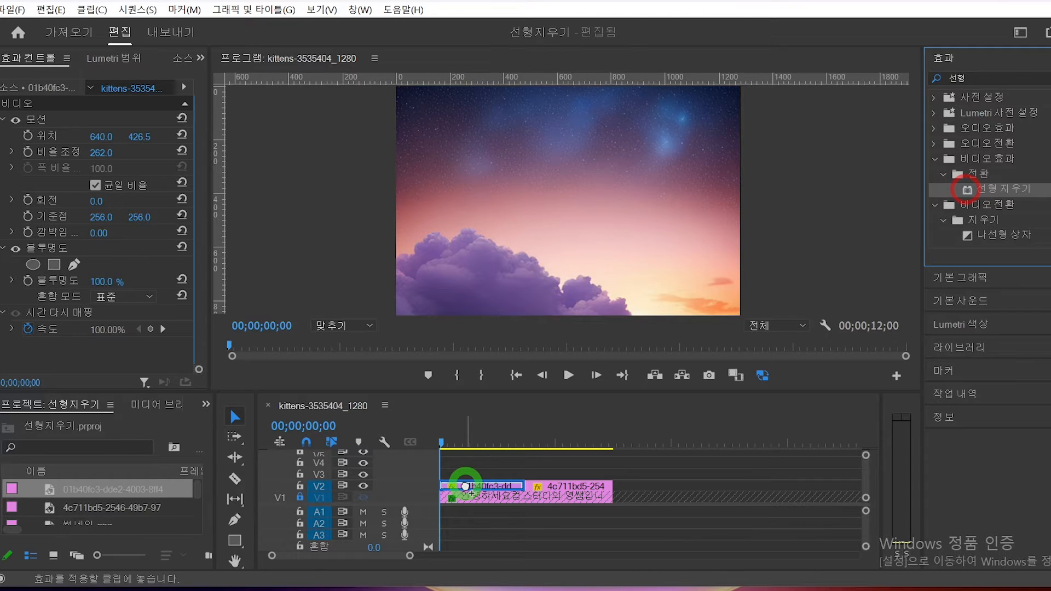
drag(467, 489, 467, 489)
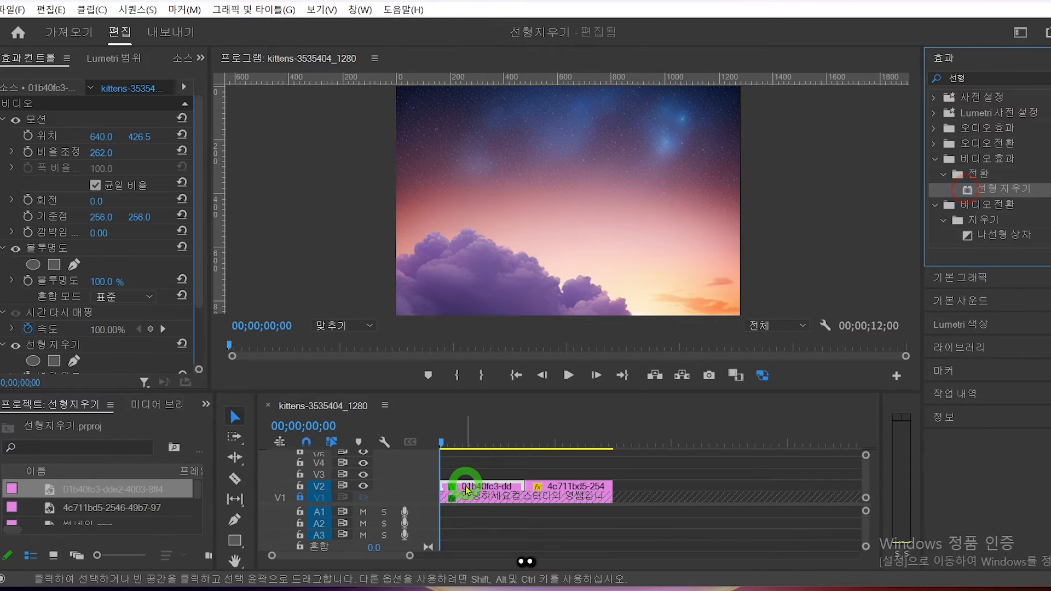
Step: Widen the effect controls area to show the keyframe timeline beside the first clip's 선형 지우기 settings
click(438, 433)
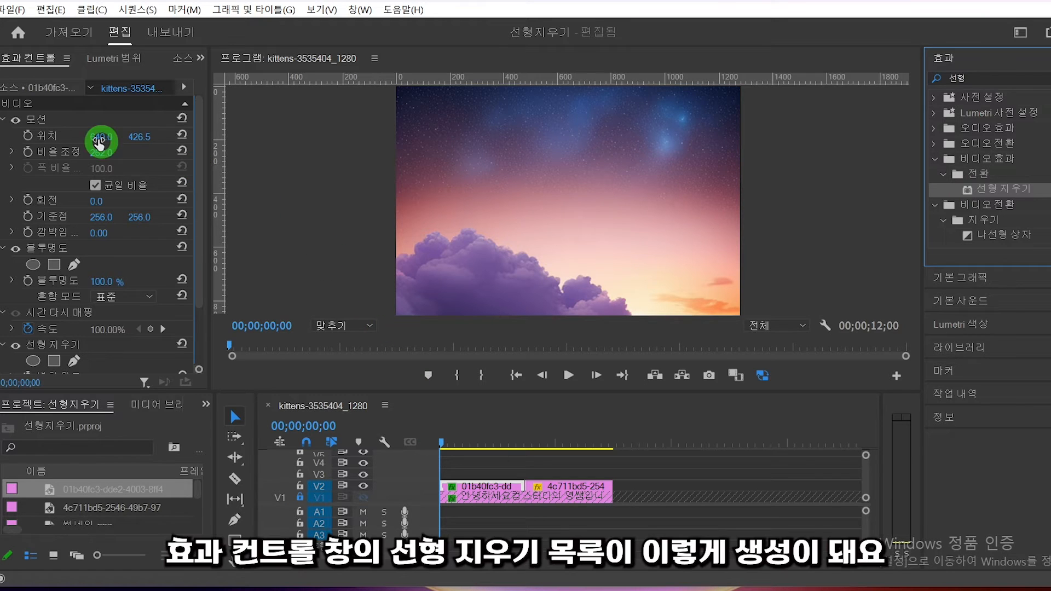
drag(201, 188, 199, 307)
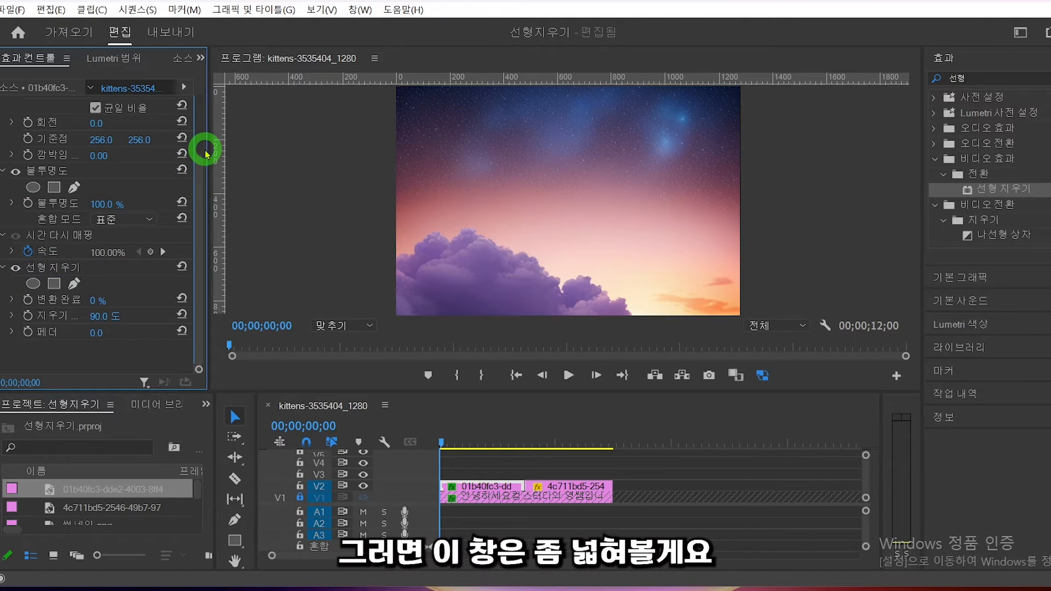
drag(208, 148, 304, 94)
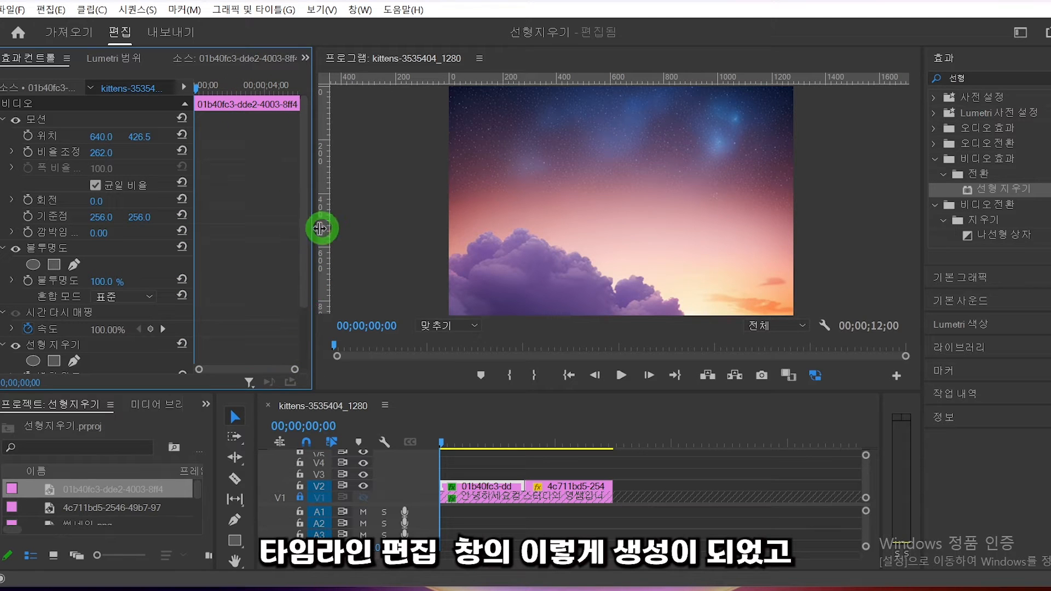
drag(300, 217, 299, 277)
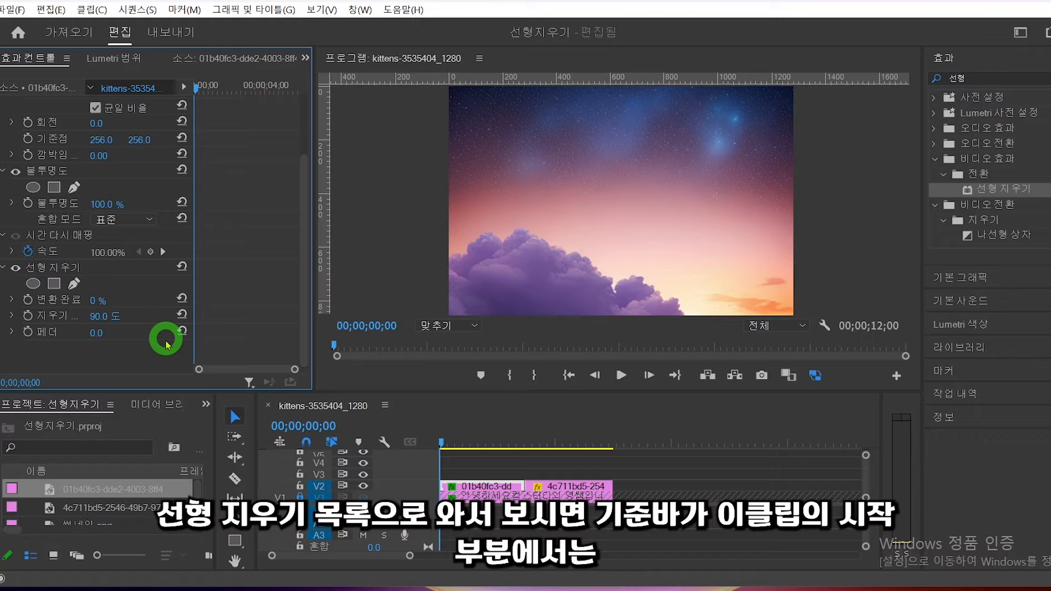
Step: At 00;00;00;05, add keyframes for the 선형 지우기 effect's completion (변환 완료) and wipe angle, setting the angle to 0°
drag(198, 85, 200, 90)
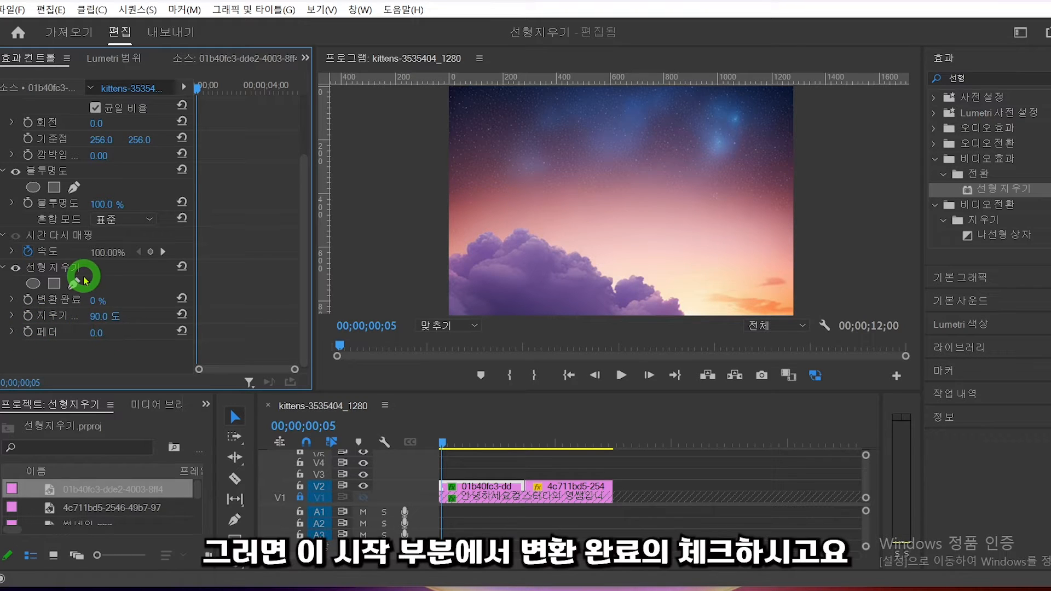
click(26, 299)
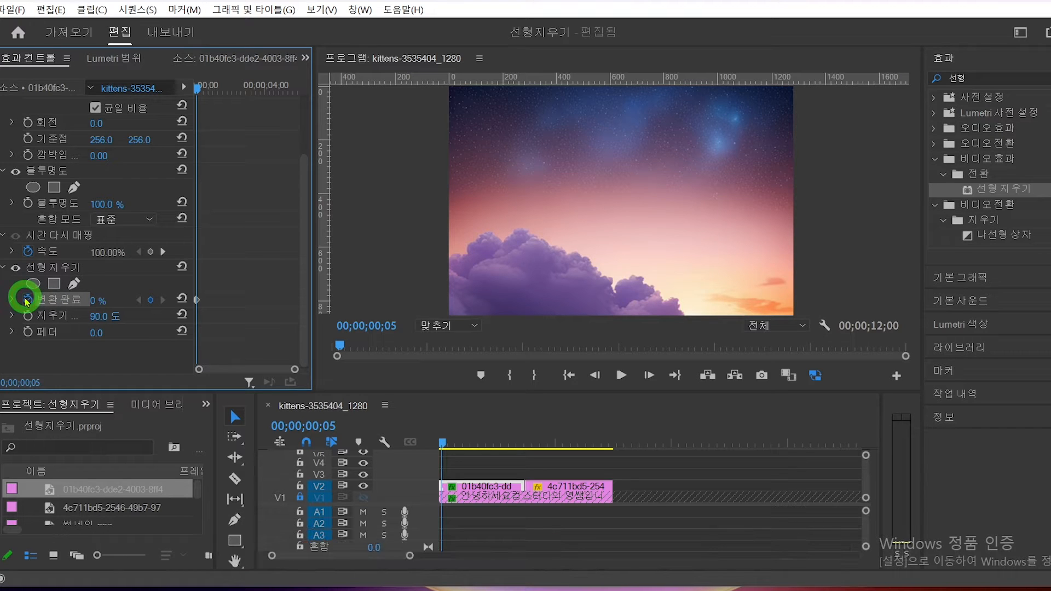
click(28, 318)
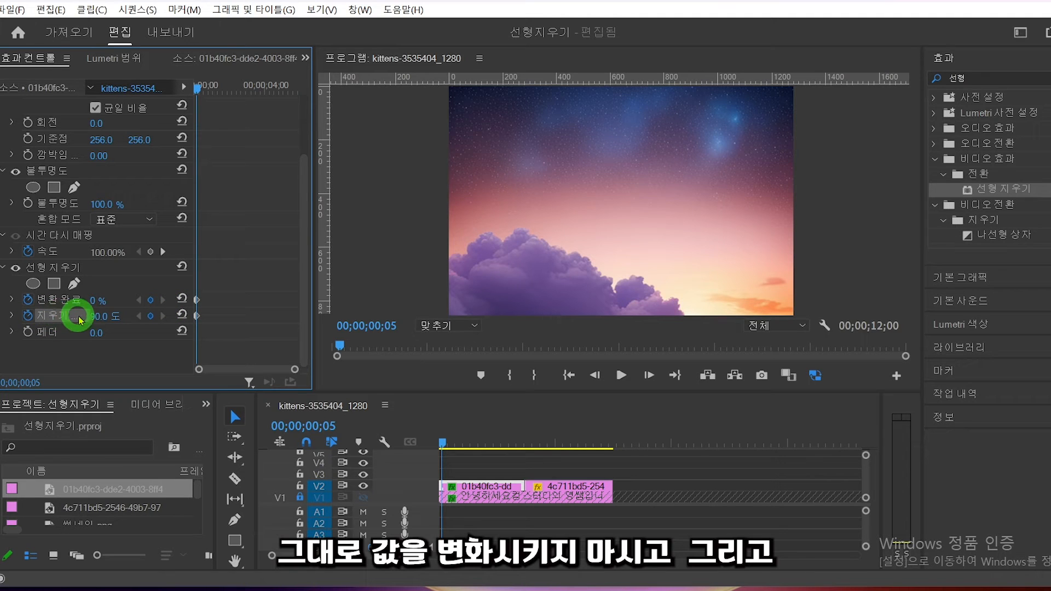
click(111, 315)
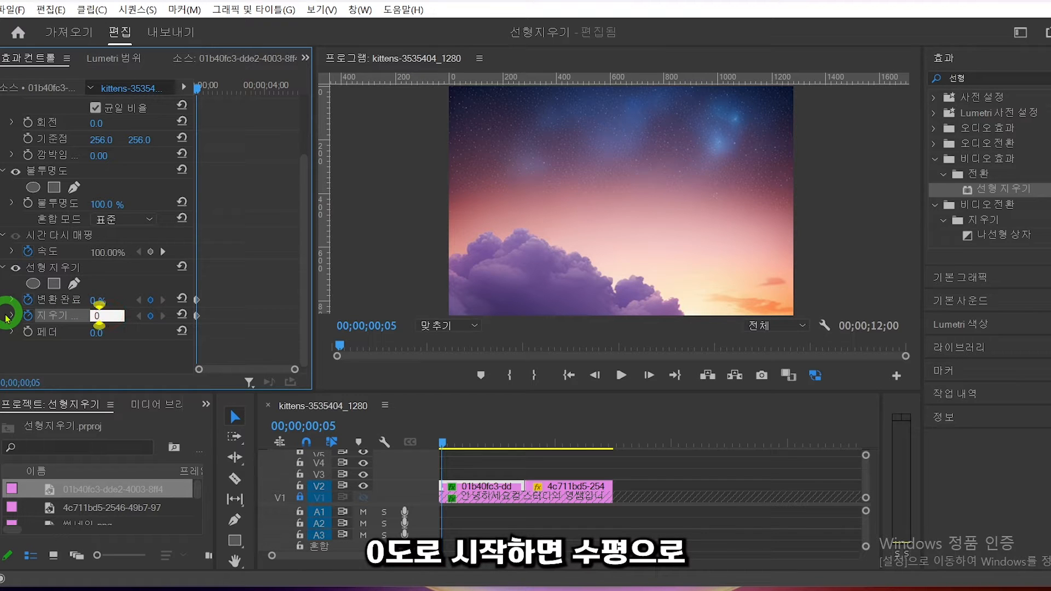
text(0)
click(196, 87)
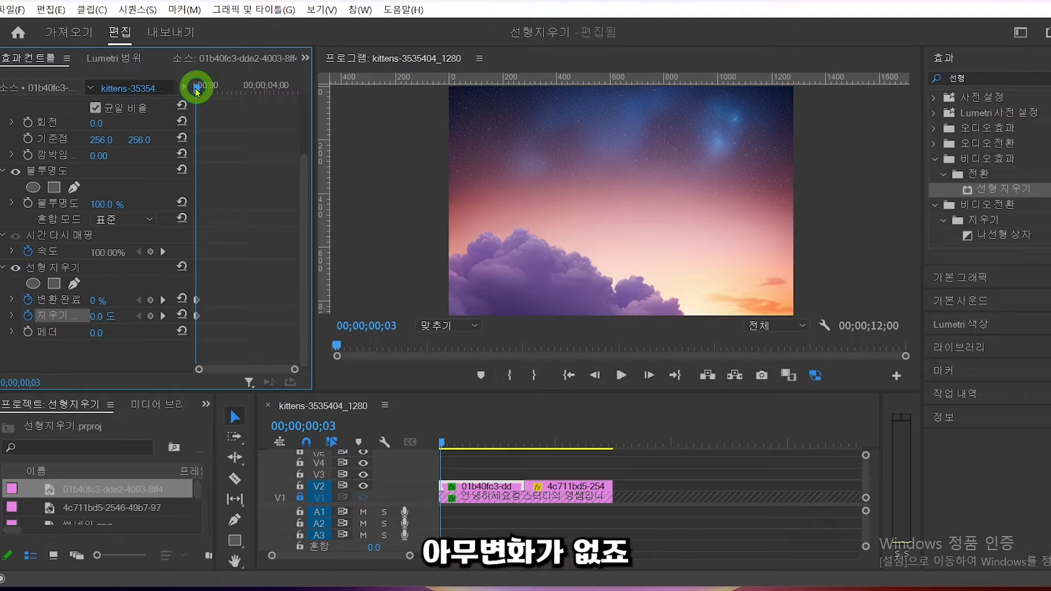
Step: At 00;00;05;15, set the first clip's 선형 지우기 completion (변환 완료) to 100% and check the wipe's start
drag(196, 88, 291, 88)
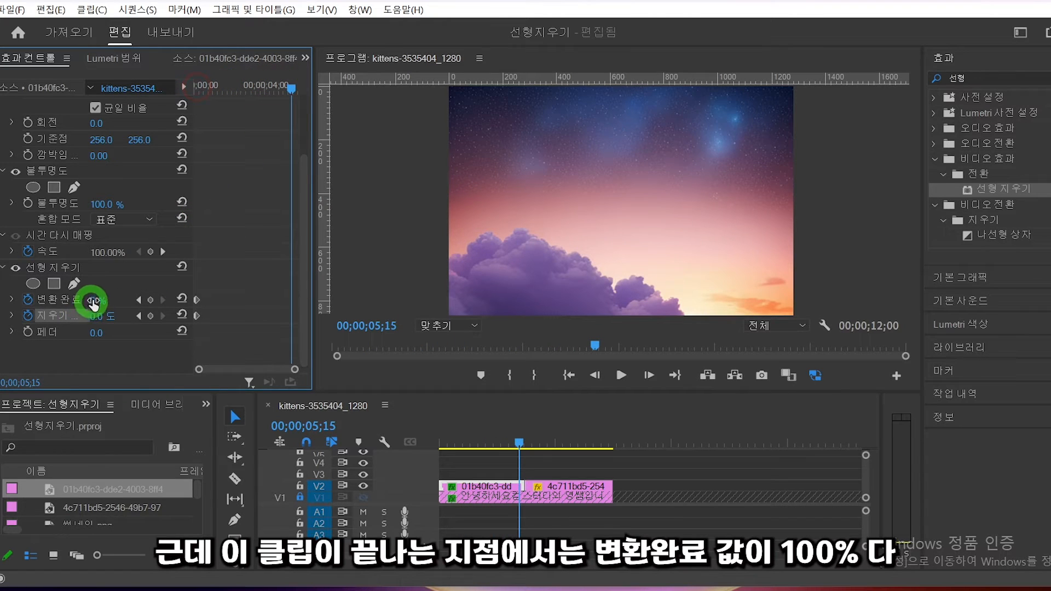
drag(94, 299, 192, 298)
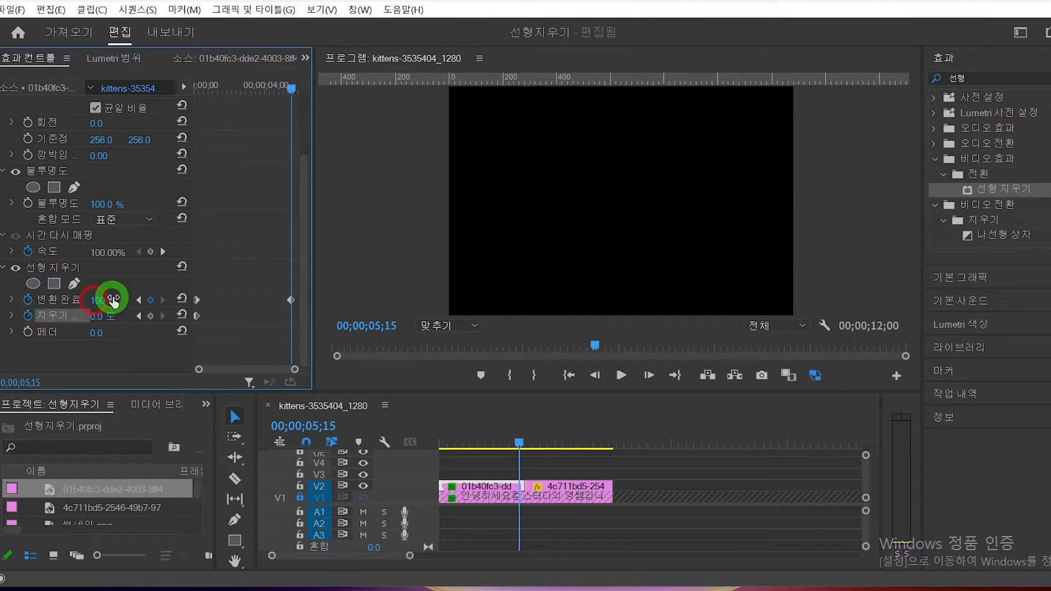
drag(207, 93, 200, 89)
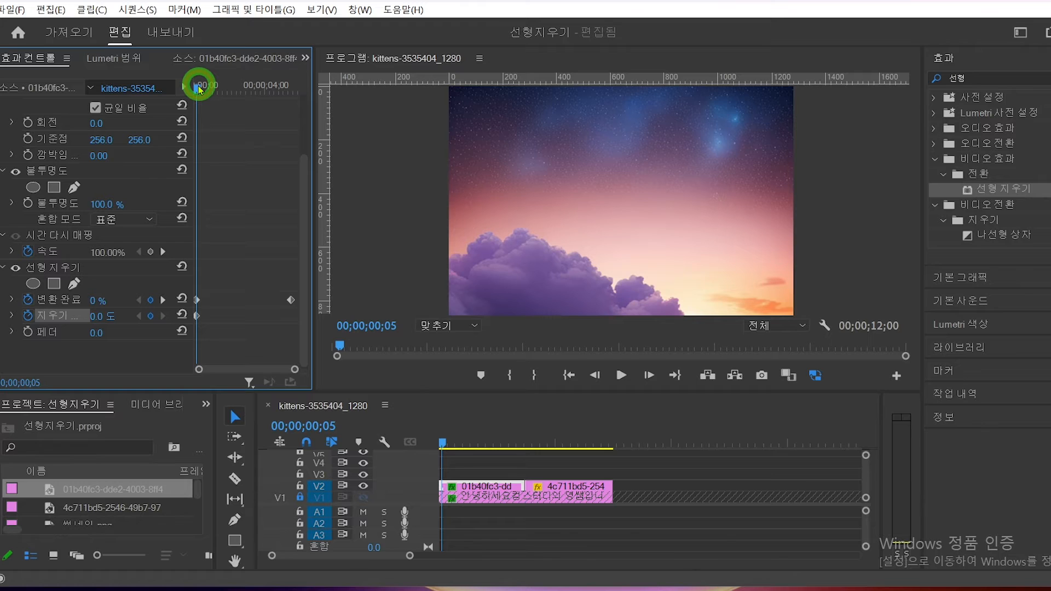
mouse_move(199, 89)
mouse_down()
mouse_move(236, 81)
mouse_move(200, 82)
mouse_up()
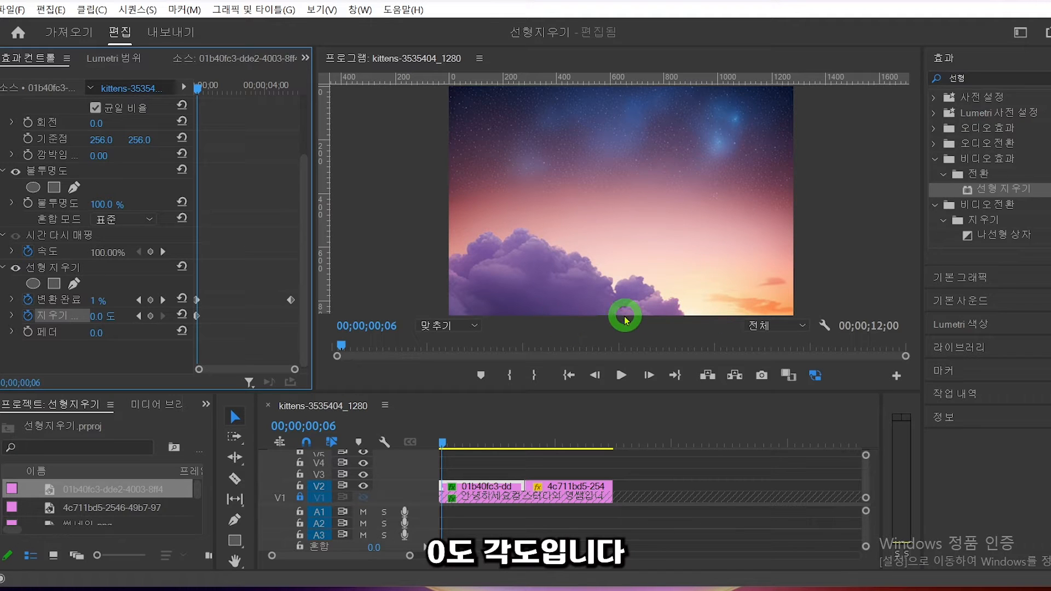
Step: At 00;00;00;05, keyframe the first clip's feather (페더) at 30 and preview the softened wipe edge
mouse_move(196, 87)
mouse_down()
mouse_move(287, 99)
mouse_move(198, 108)
mouse_up()
click(67, 322)
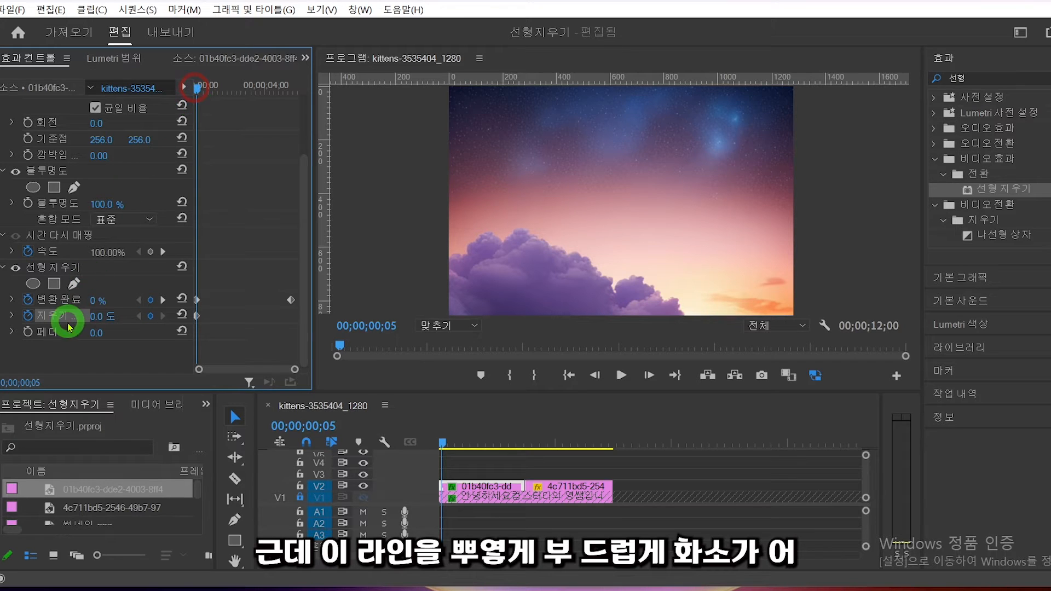
click(27, 333)
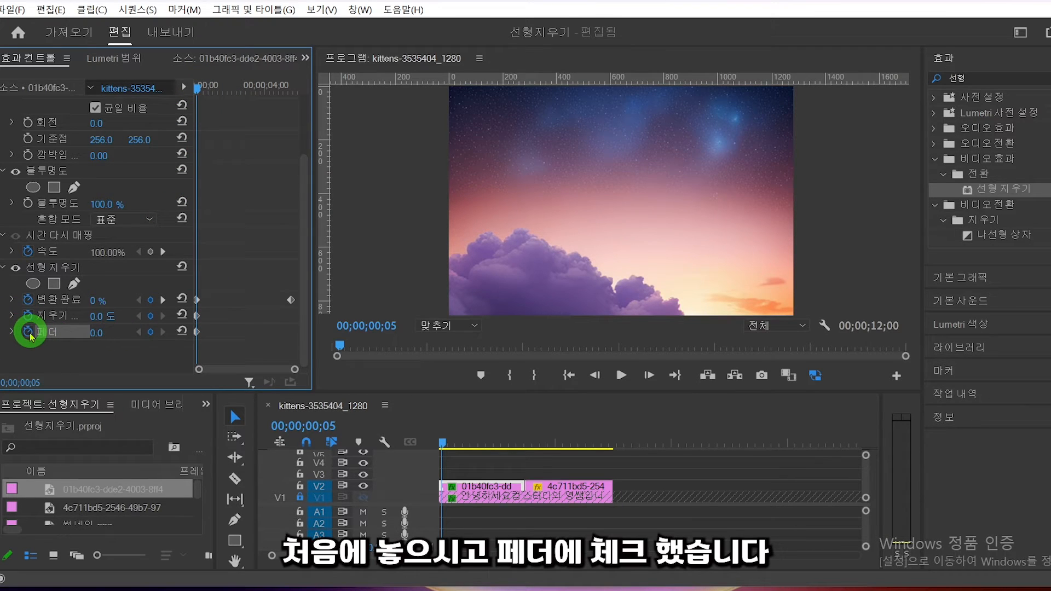
click(95, 333)
drag(118, 330, 60, 336)
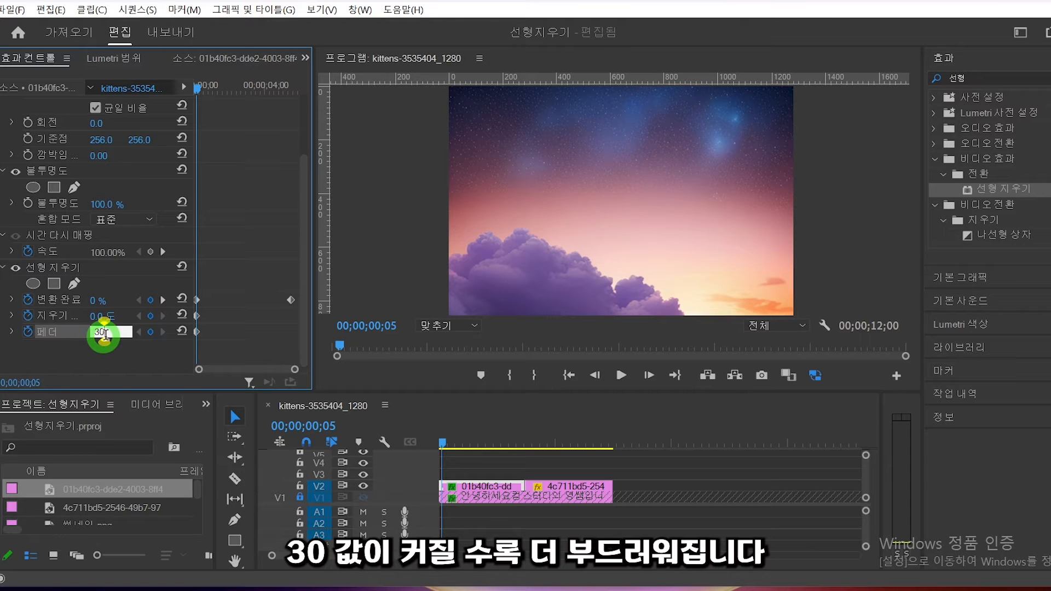
click(198, 91)
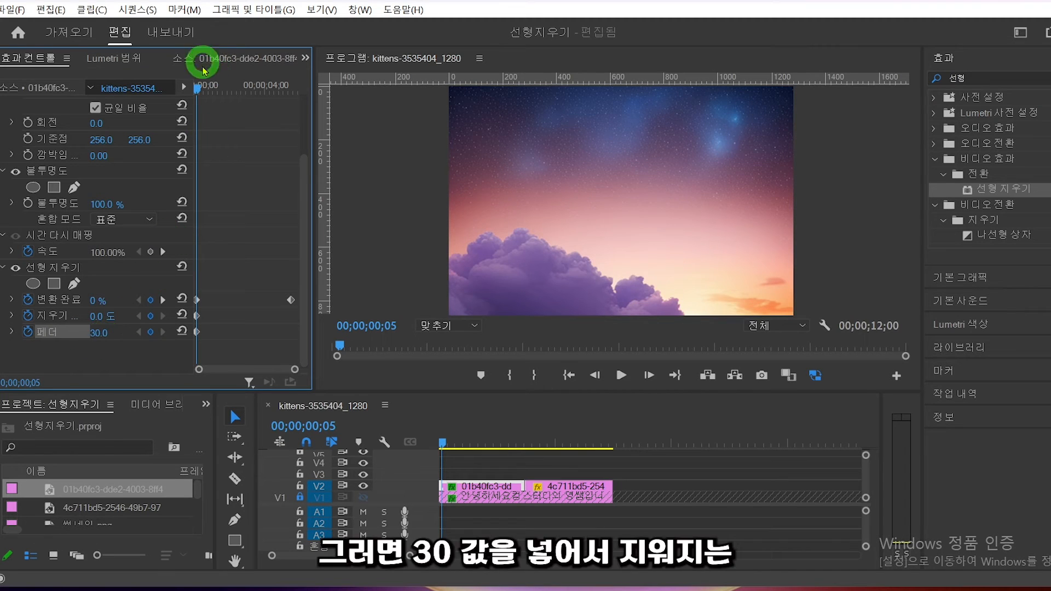
drag(201, 93, 233, 93)
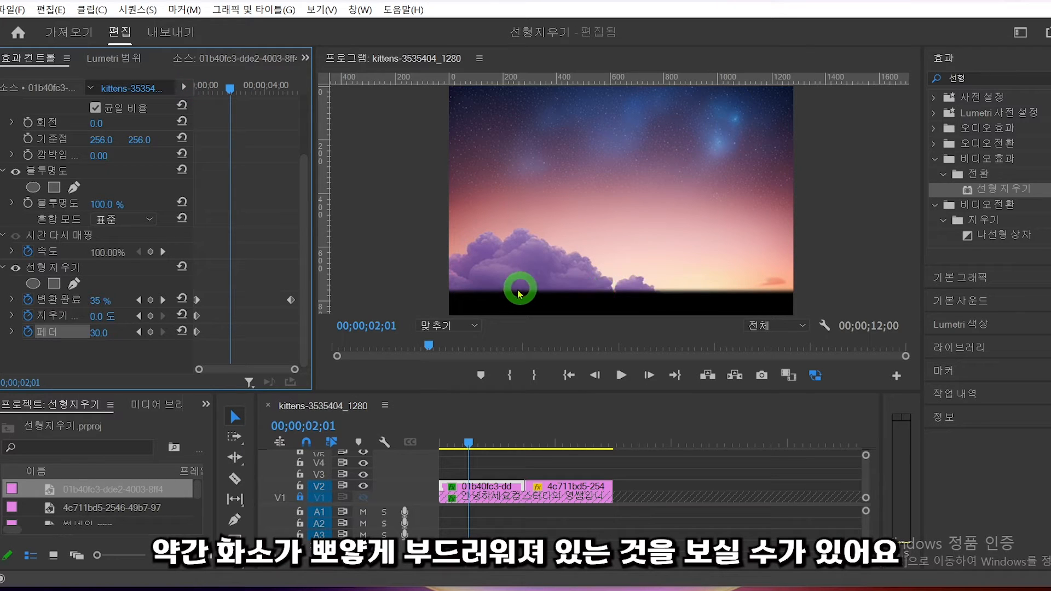
drag(233, 93, 315, 164)
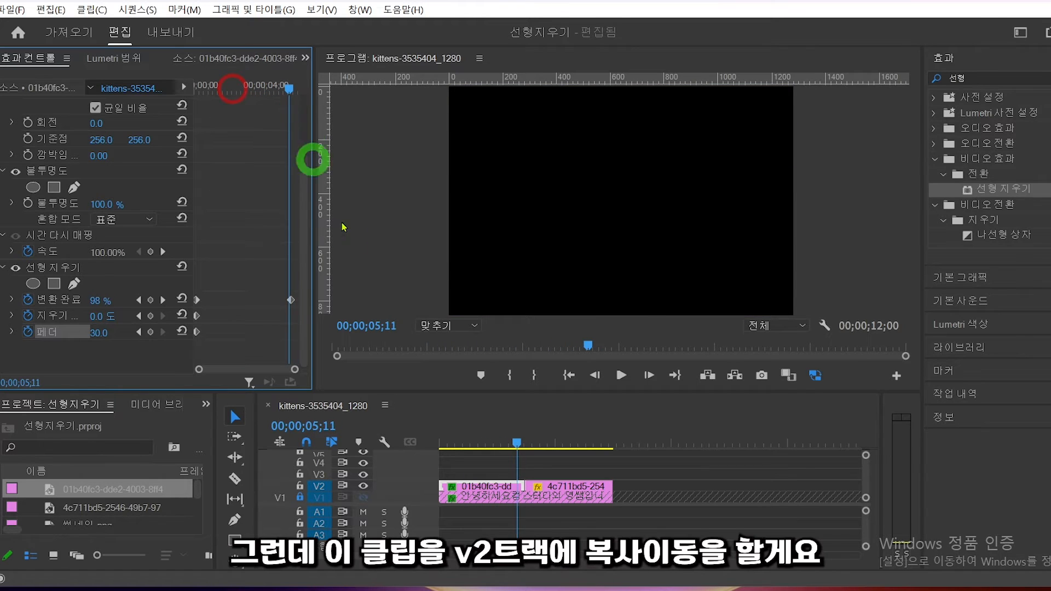
Step: Duplicate the first V2 image clip onto track V3 directly above it, and hide and lock track V2
click(476, 487)
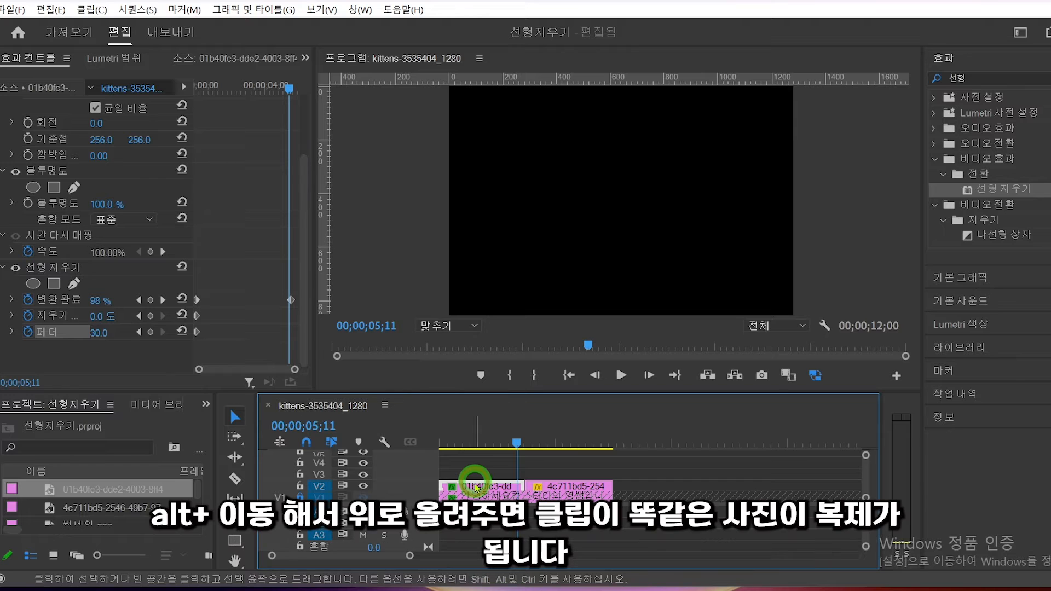
drag(477, 488, 478, 475)
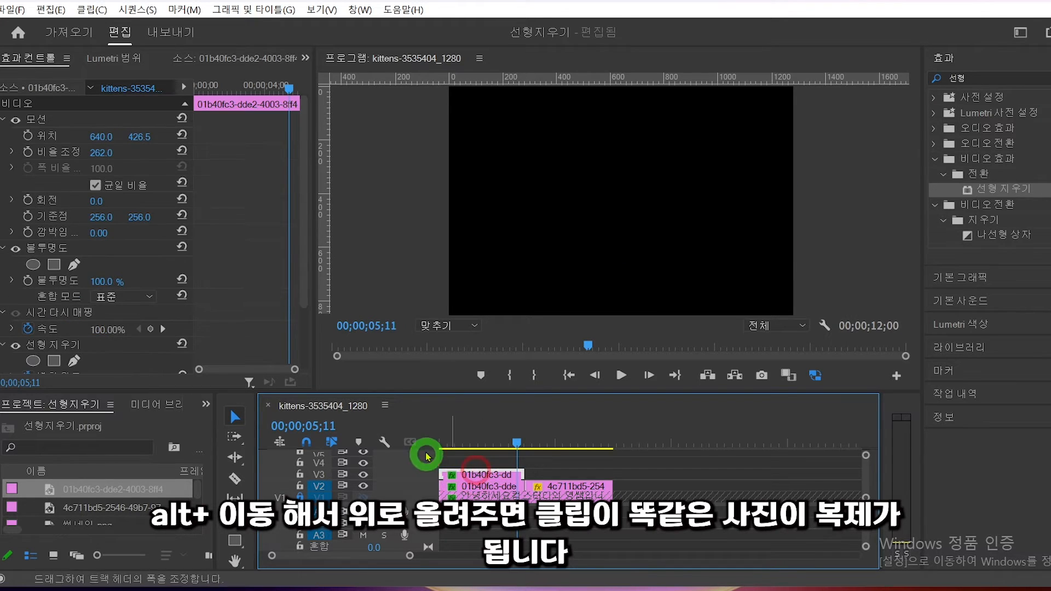
click(443, 430)
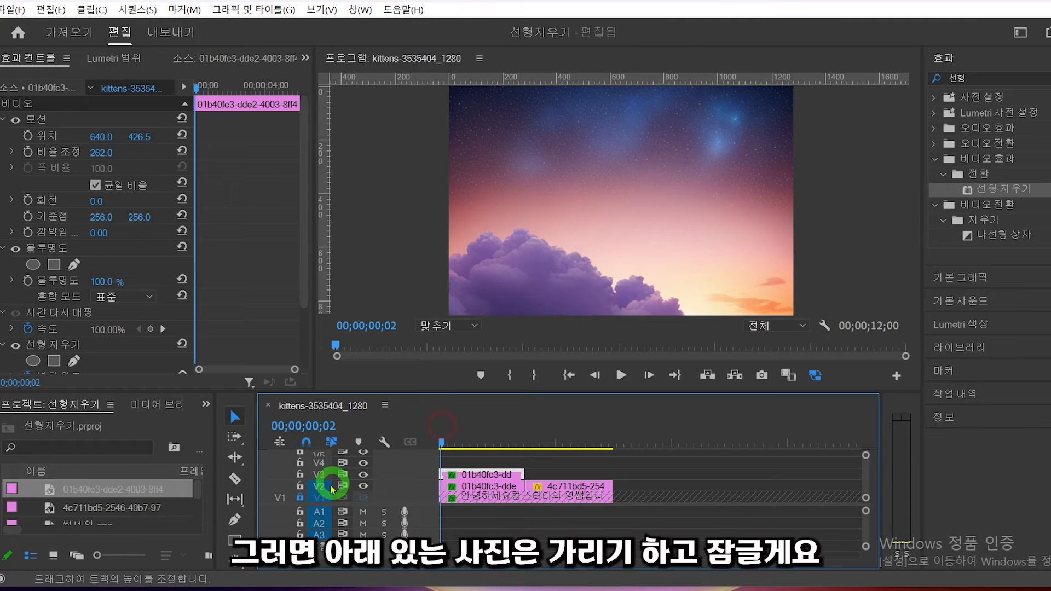
click(358, 484)
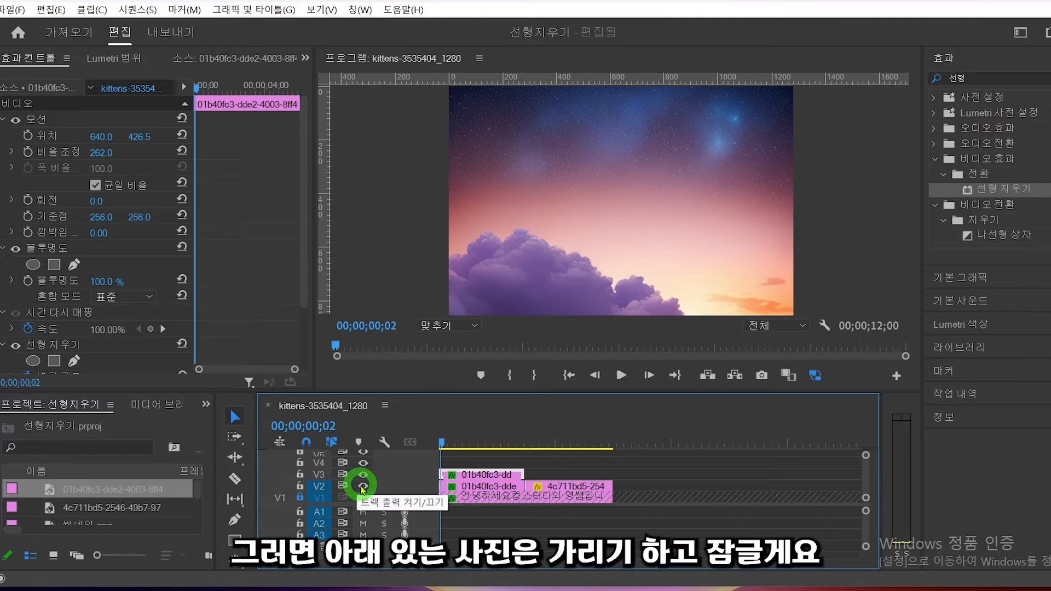
click(300, 486)
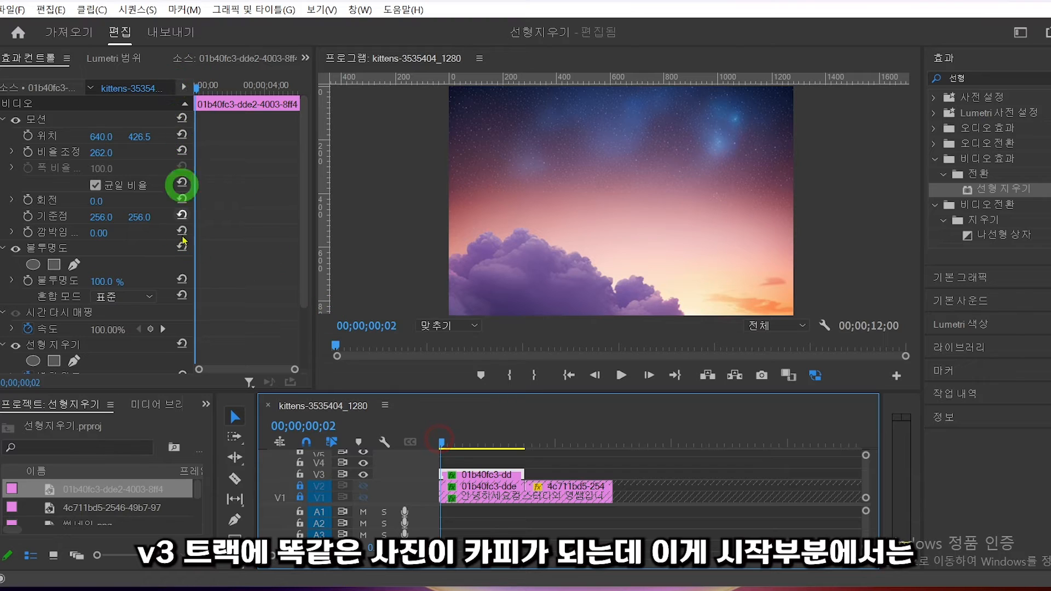
Step: Set the V3 copy's 선형 지우기 wipe angle to 180° at 00;00;00;05 and preview the reversed wipe
drag(306, 174, 263, 307)
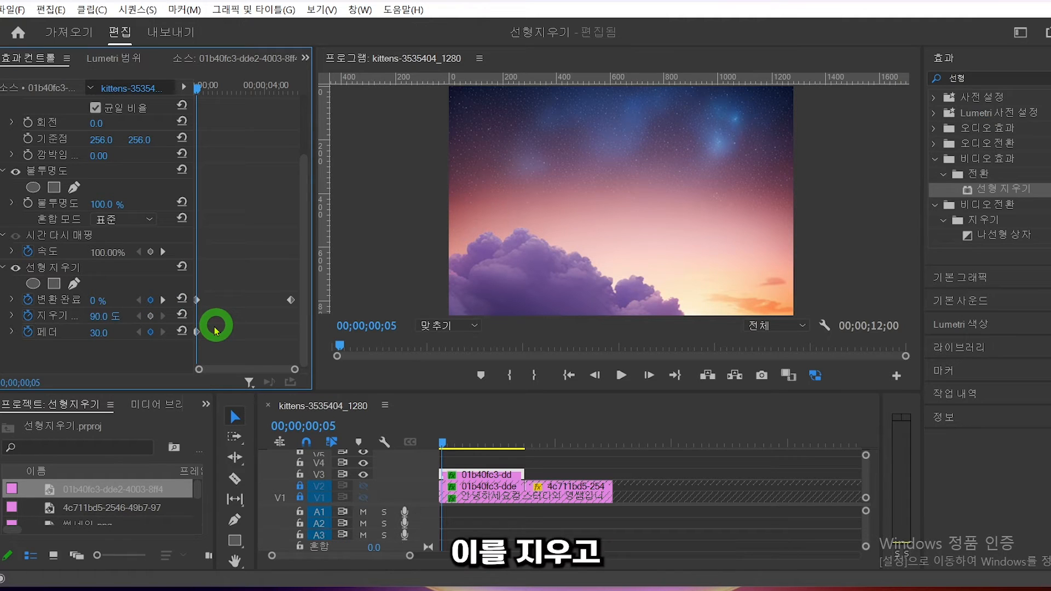
click(96, 317)
drag(115, 316, 62, 318)
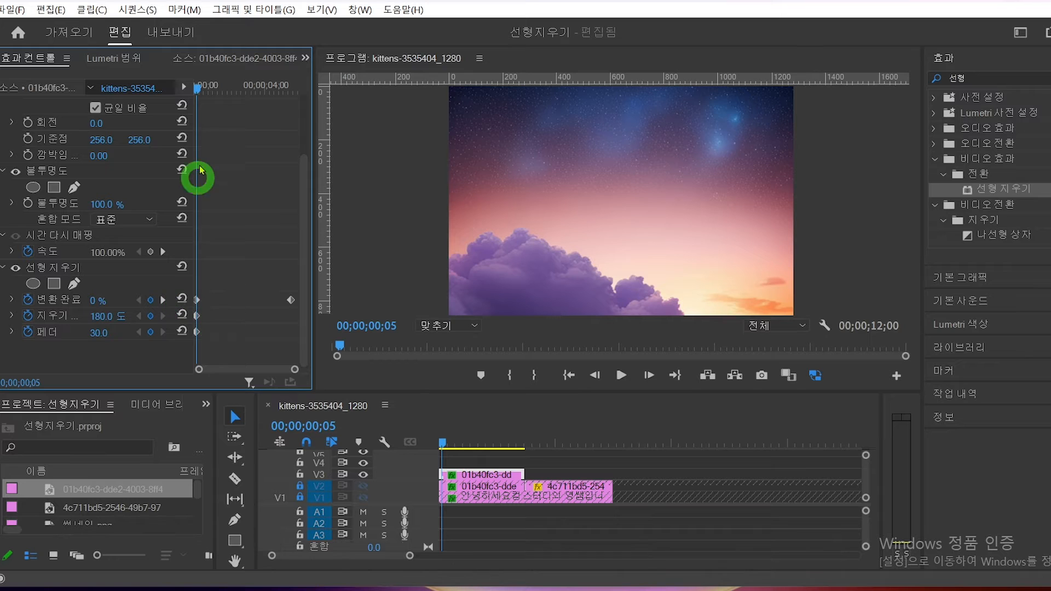
drag(196, 87, 295, 96)
click(196, 87)
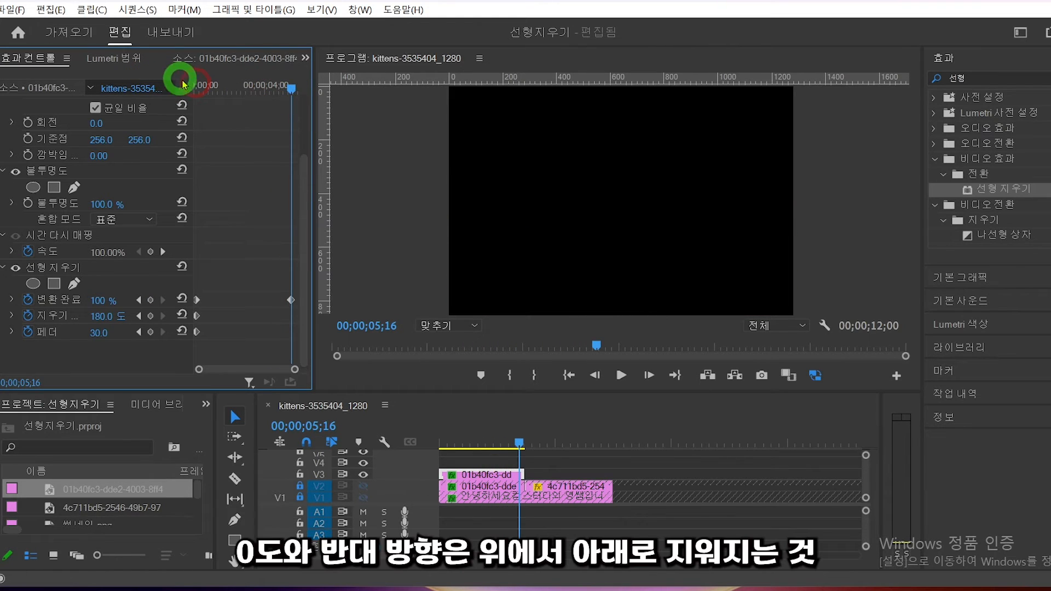
drag(198, 89, 292, 100)
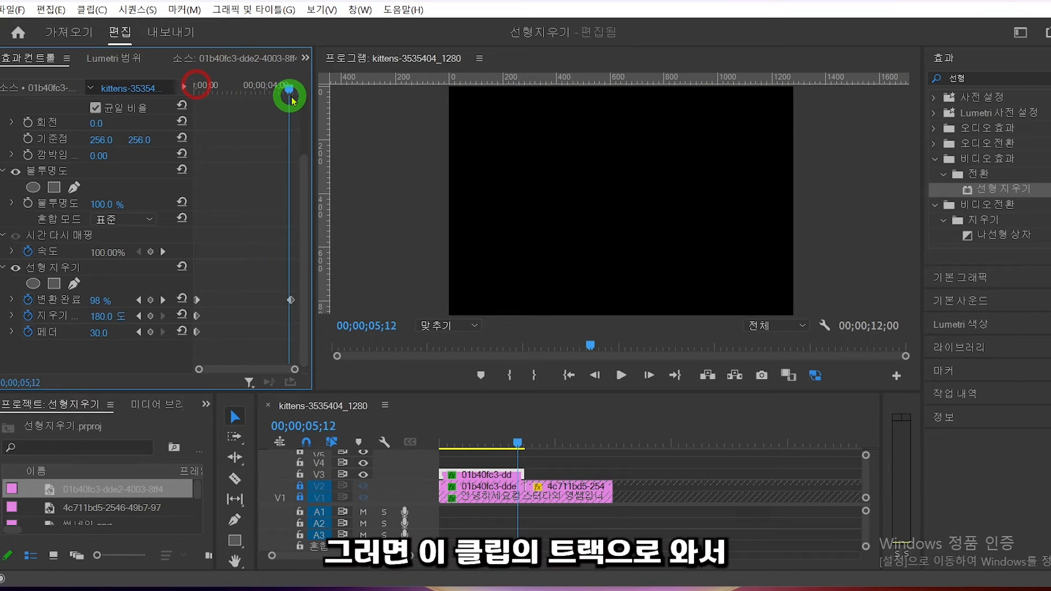
Step: Unlock and show track V2, and preview the combined V2 and V3 wipe through to the second image clip
click(476, 470)
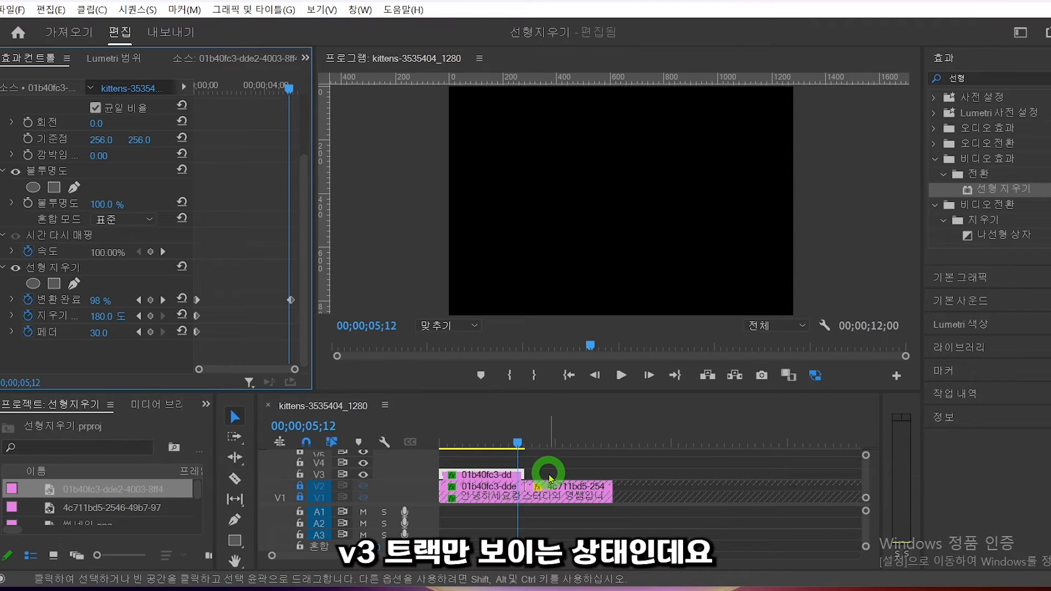
click(300, 487)
click(363, 486)
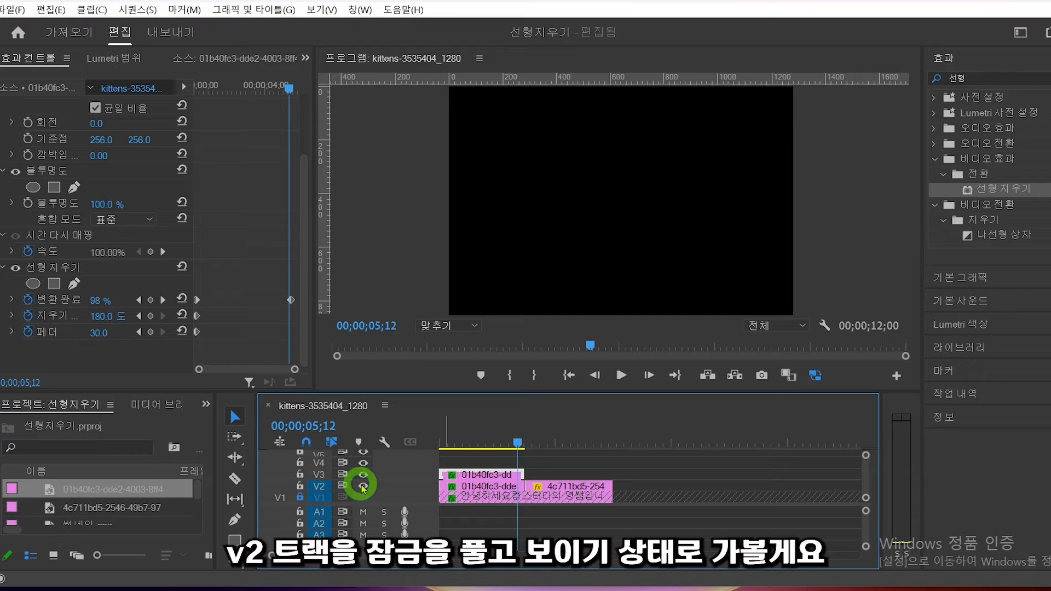
click(442, 443)
drag(441, 443, 529, 442)
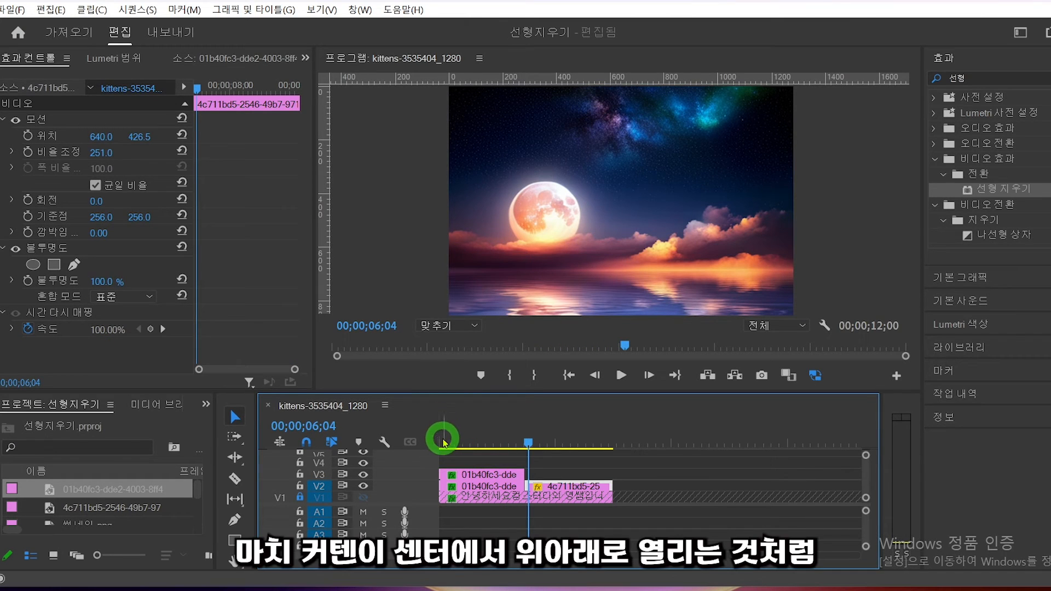
drag(443, 441, 474, 447)
drag(478, 447, 528, 450)
Step: Place the playhead at 00;00;06;02 and apply the 선형 지우기 video effect to the second V2 image clip
click(556, 502)
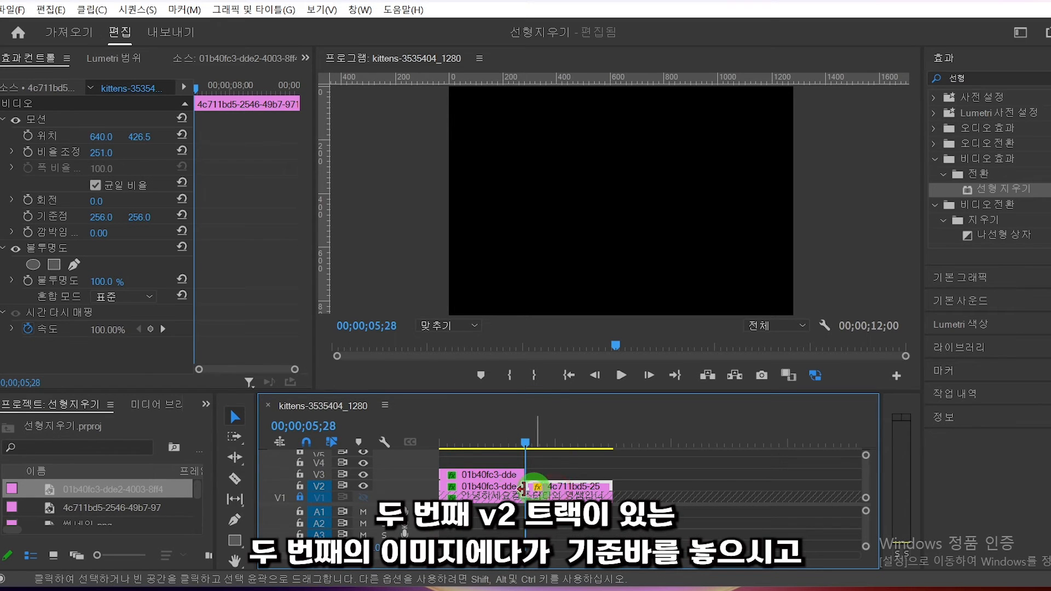
click(528, 441)
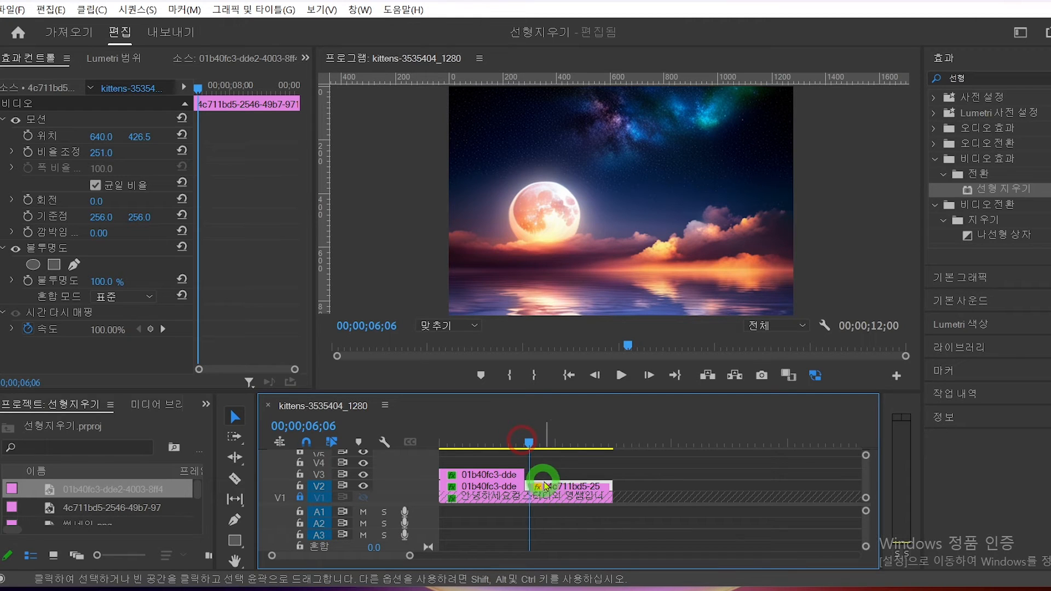
click(552, 112)
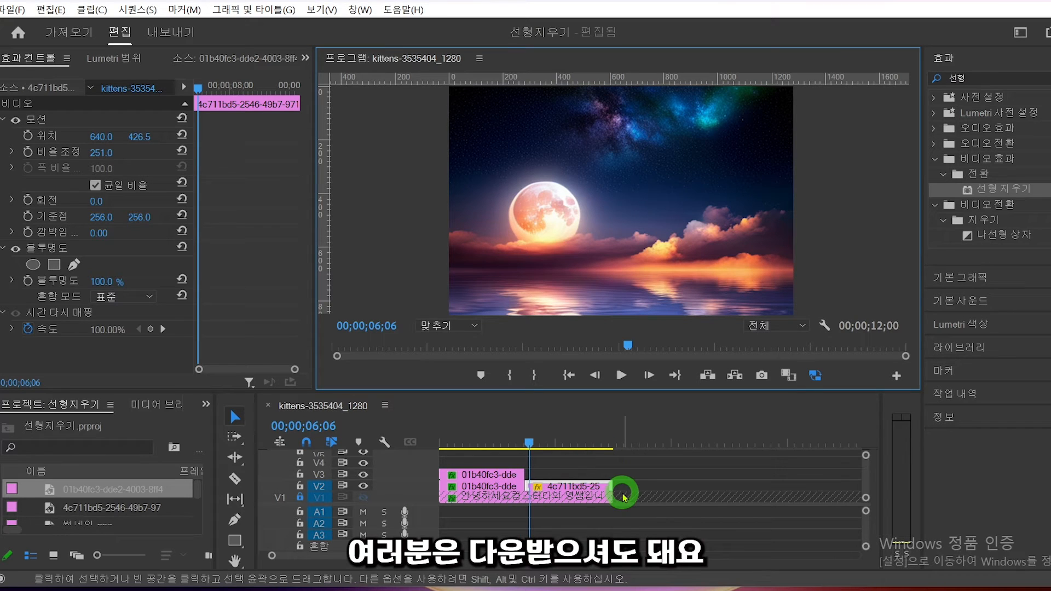
click(527, 442)
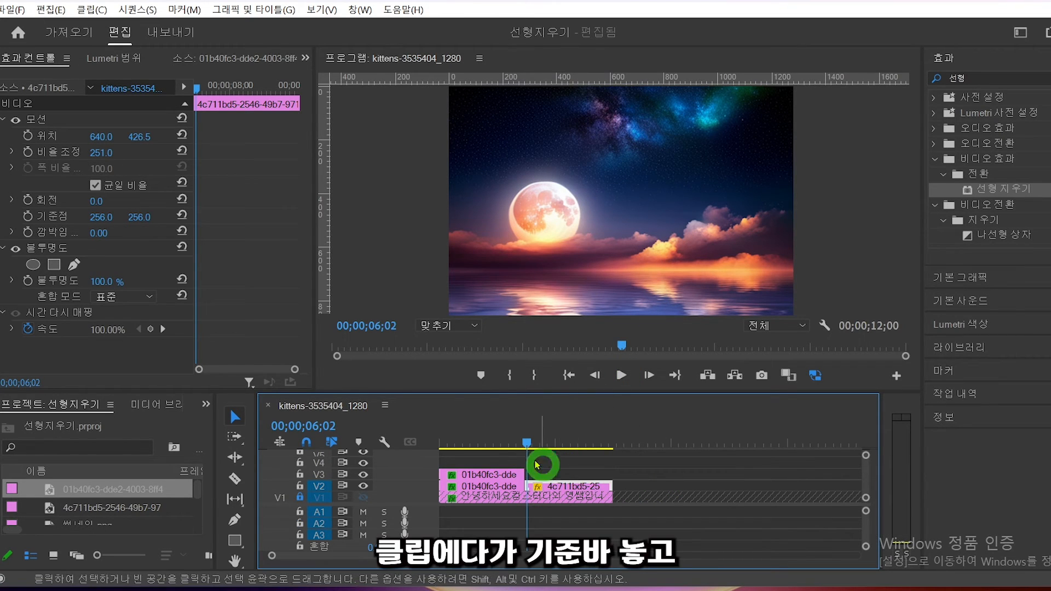
click(969, 195)
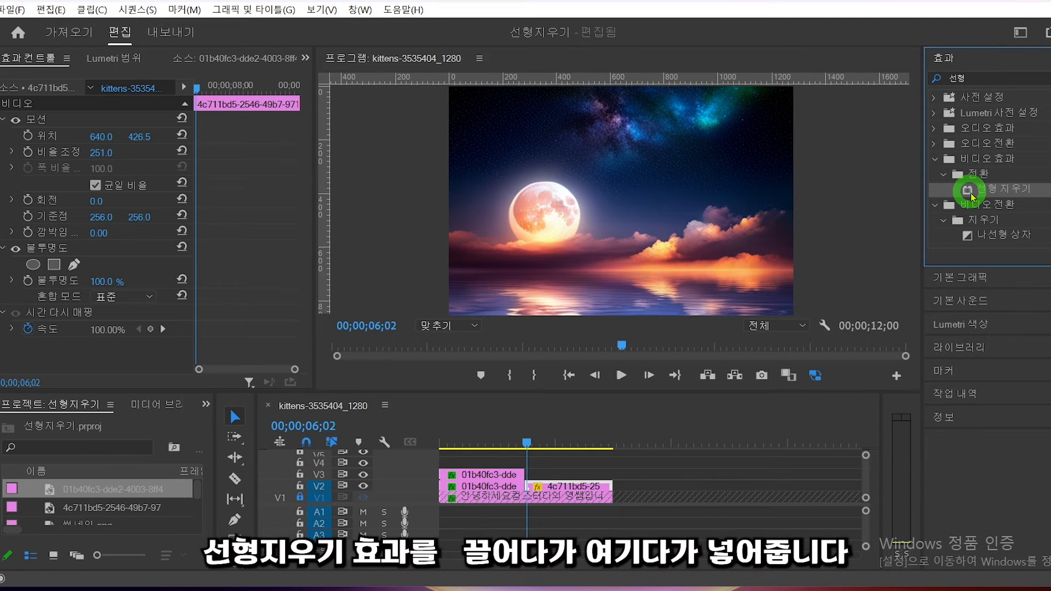
drag(705, 295, 536, 488)
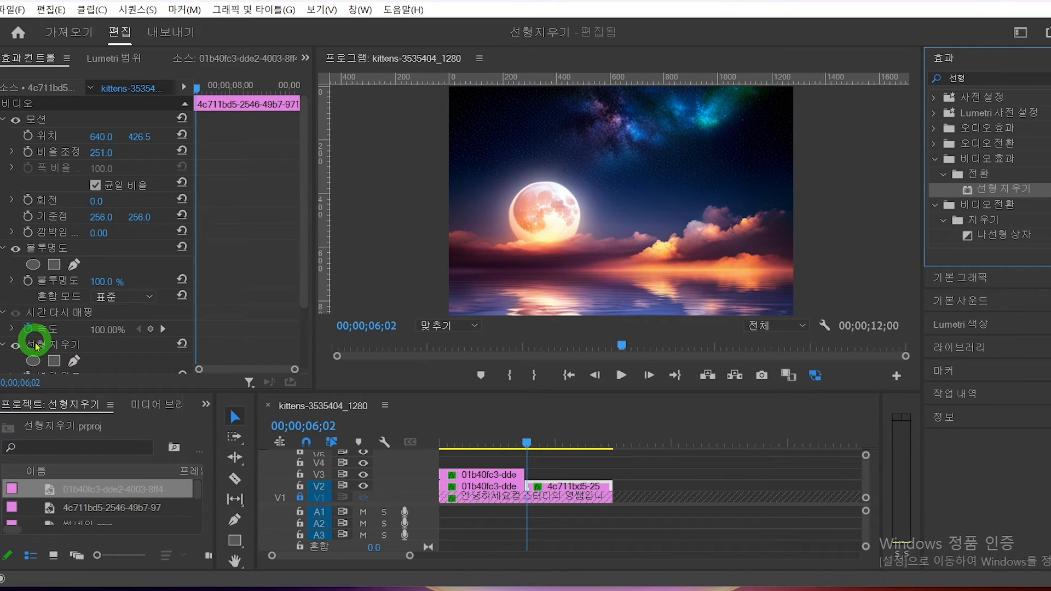
Step: At 00;00;06;02, add keyframes for the second clip's 선형 지우기 completion, wipe angle and feather (페더), setting the feather to 30
drag(299, 233, 308, 313)
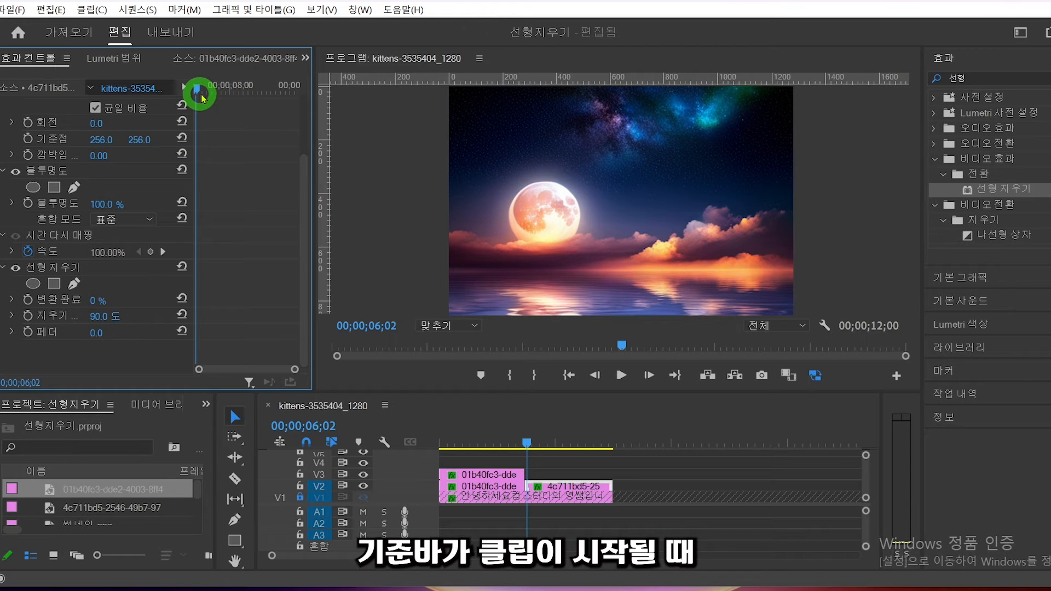
drag(197, 89, 196, 88)
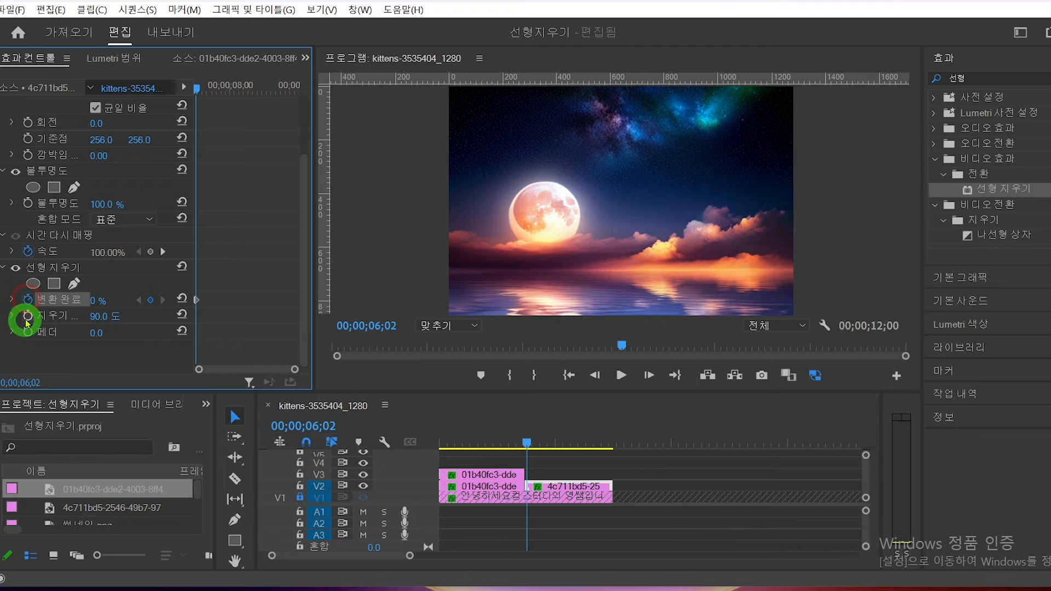
click(28, 316)
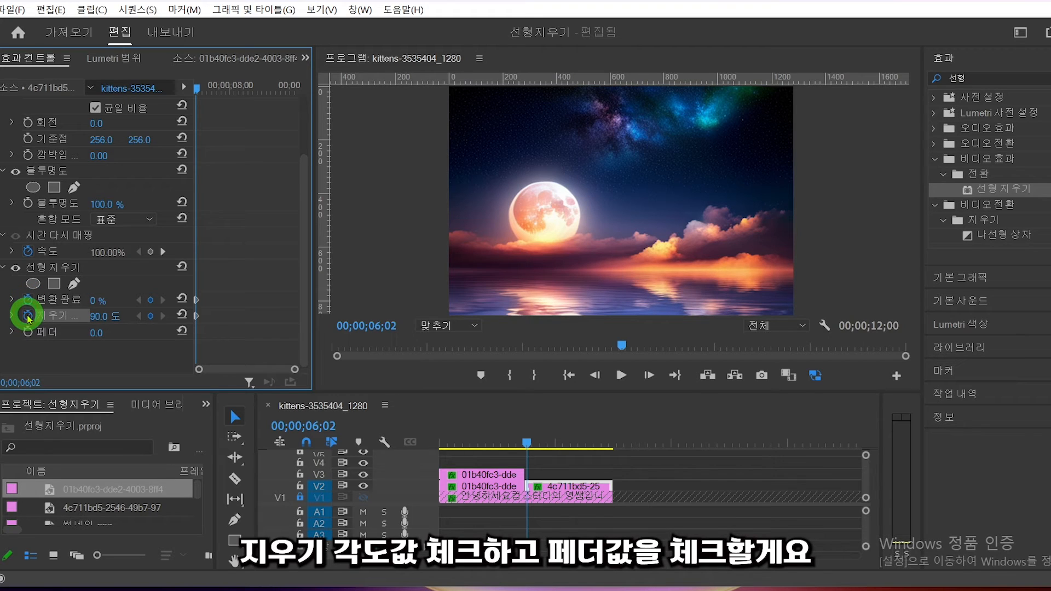
click(28, 332)
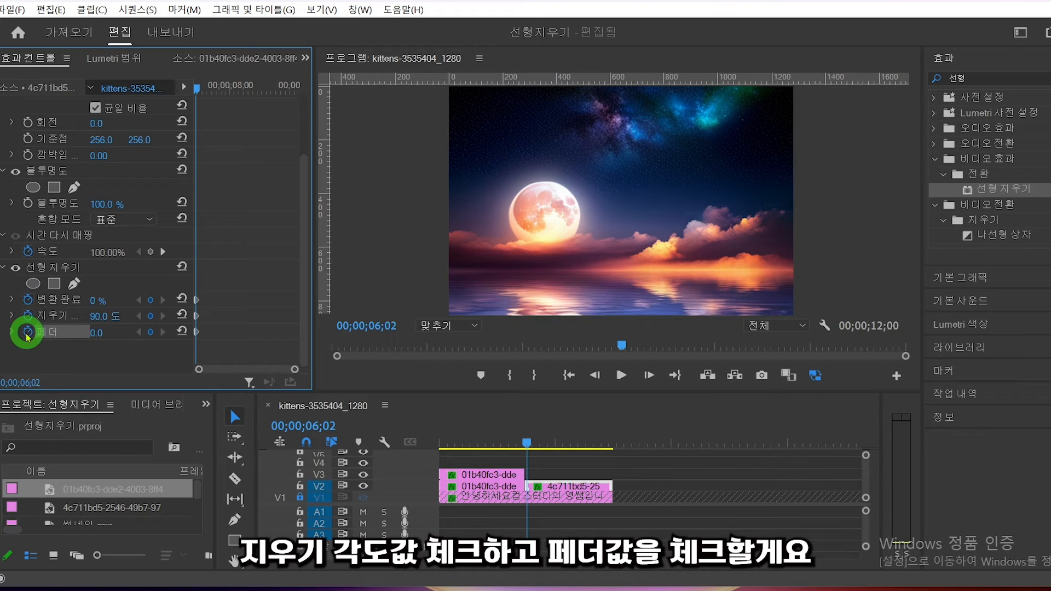
click(93, 300)
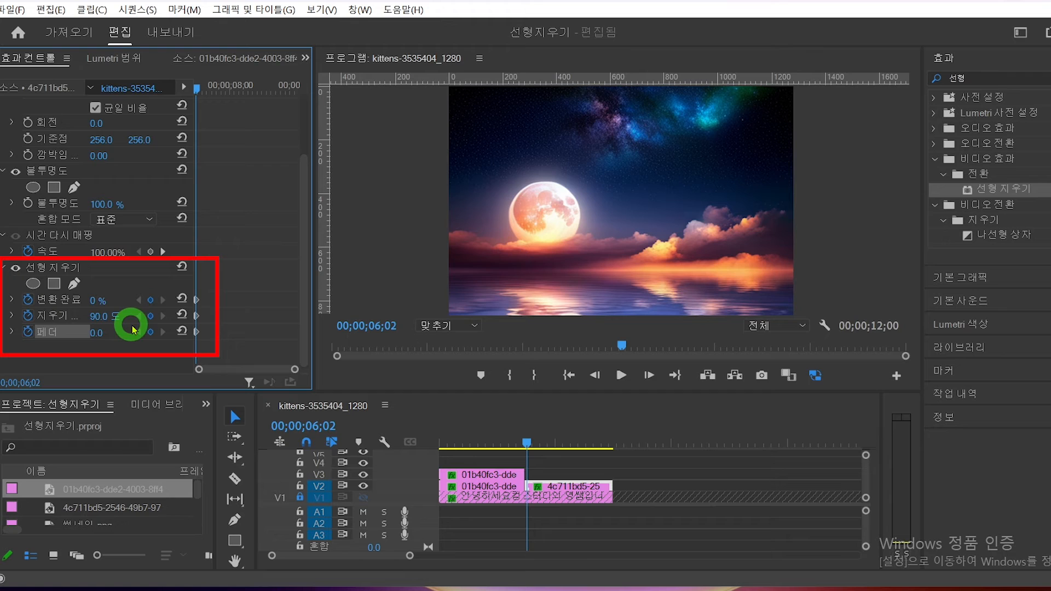
click(92, 332)
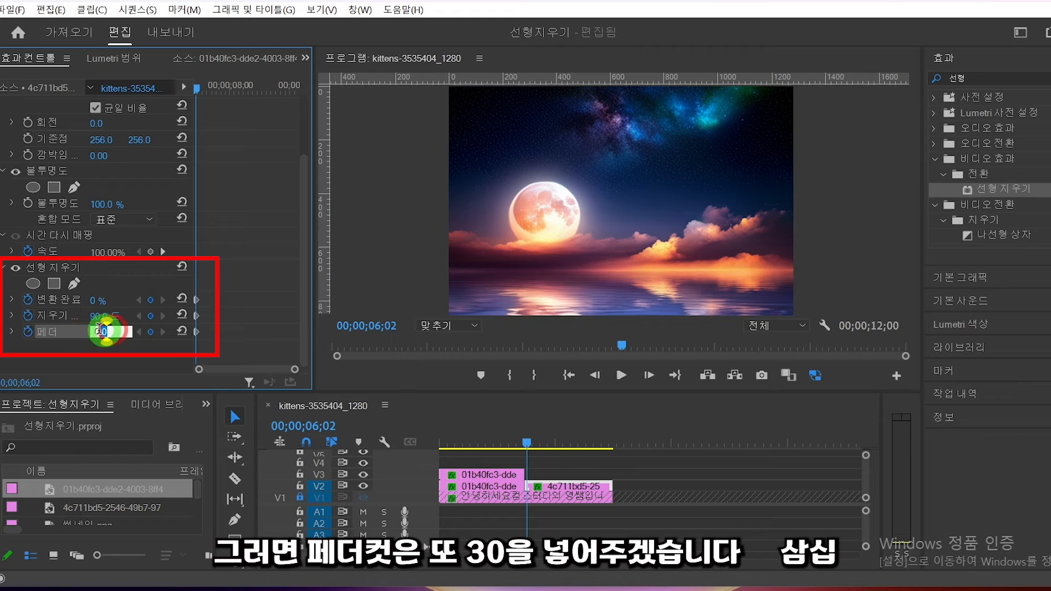
text(30)
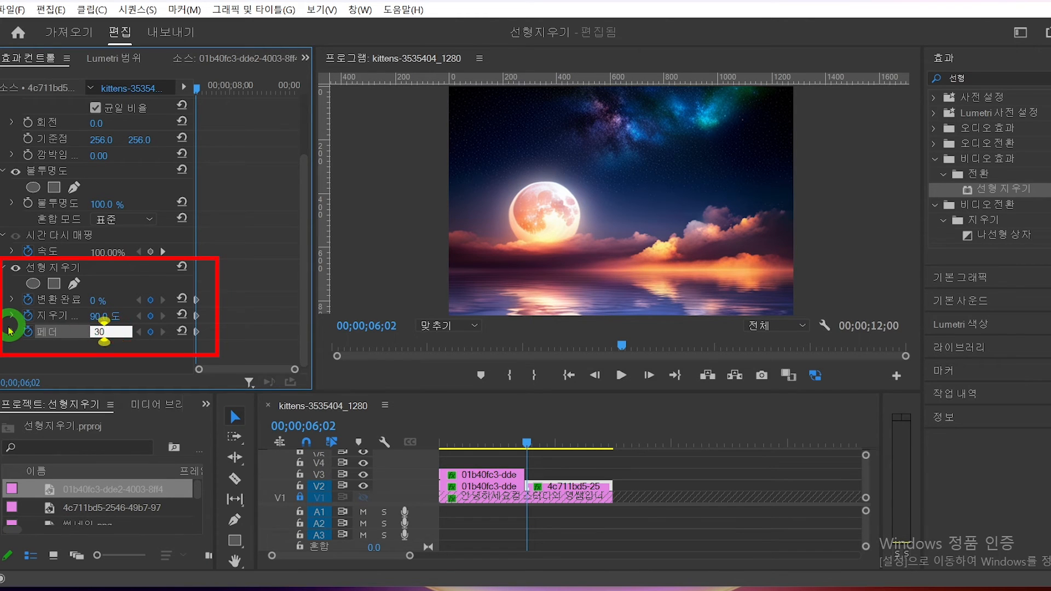
Step: At 00;00;11;14, set the second V2 clip's 선형 지우기 completion (변환 완료) to 100% and preview its wipe
click(10, 330)
click(207, 105)
drag(199, 97, 294, 97)
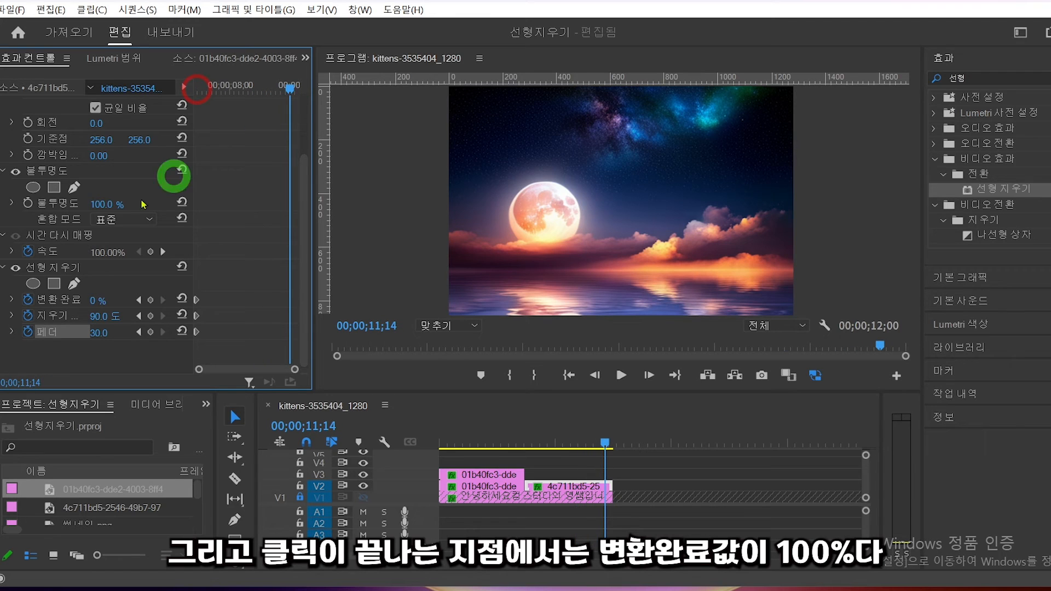
drag(99, 301, 169, 299)
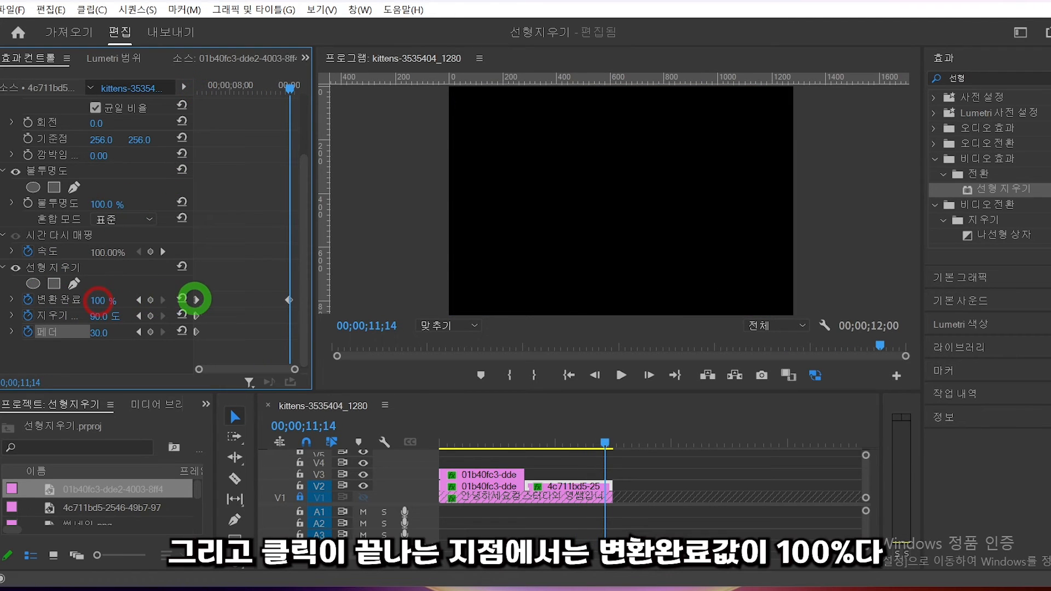
click(195, 80)
drag(195, 81, 287, 91)
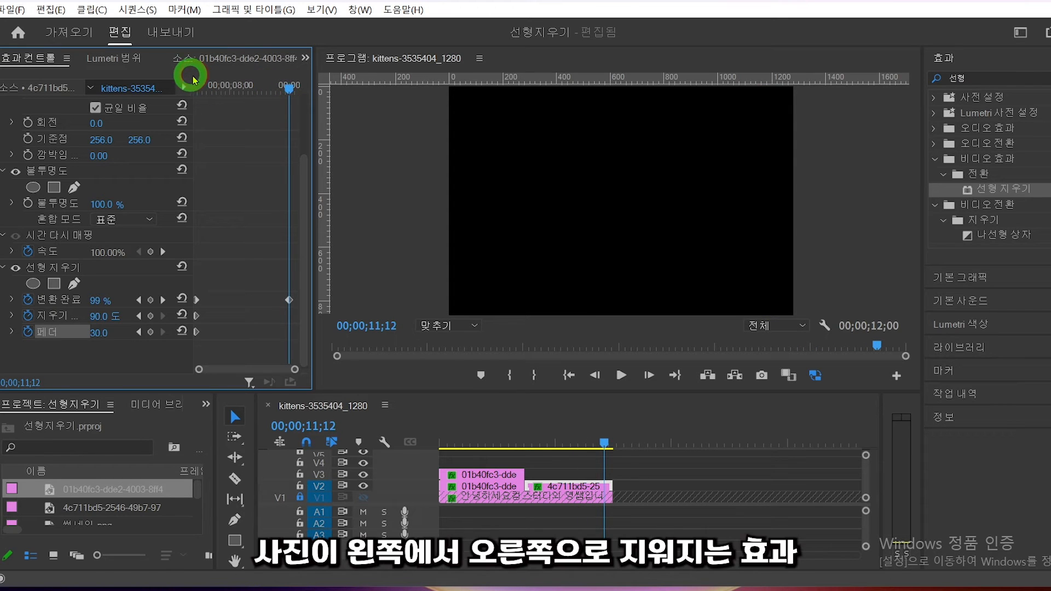
click(196, 80)
drag(196, 80, 291, 101)
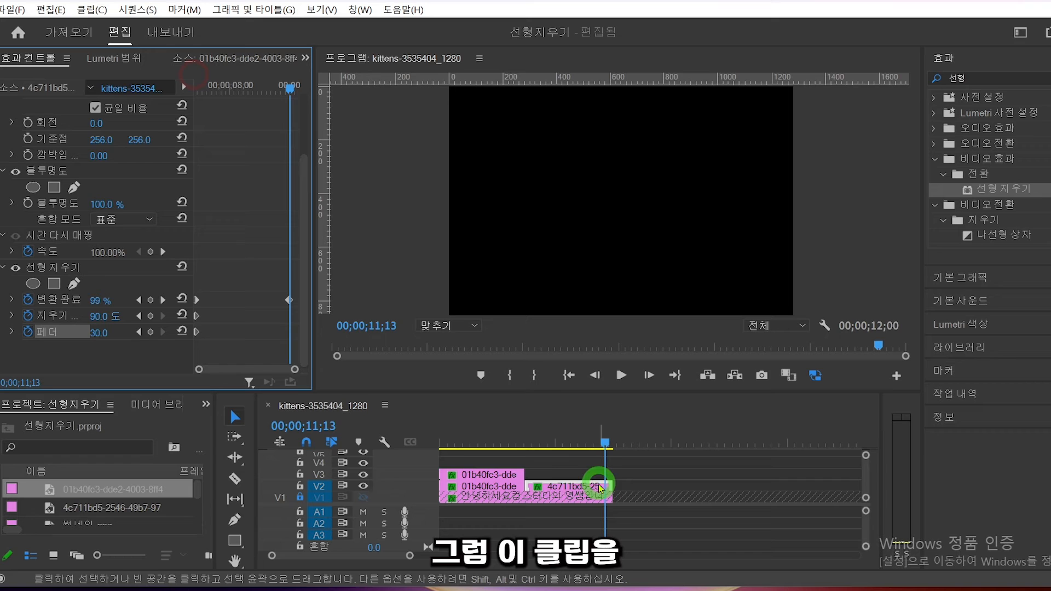
Step: Duplicate the second image clip from V2 directly above onto V3, and hide and lock track V2
drag(555, 492, 558, 477)
click(528, 429)
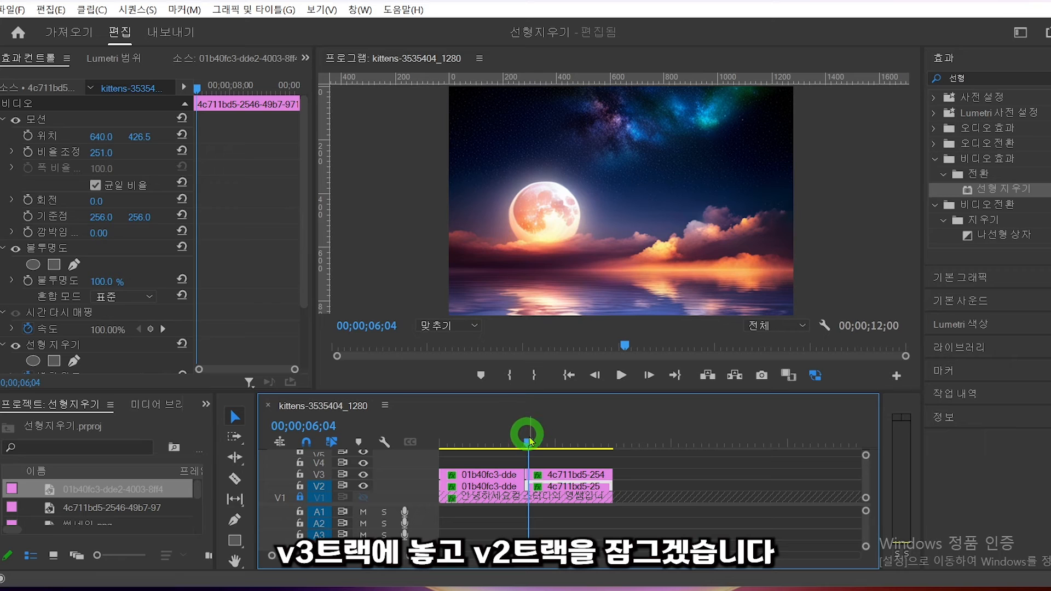
click(300, 487)
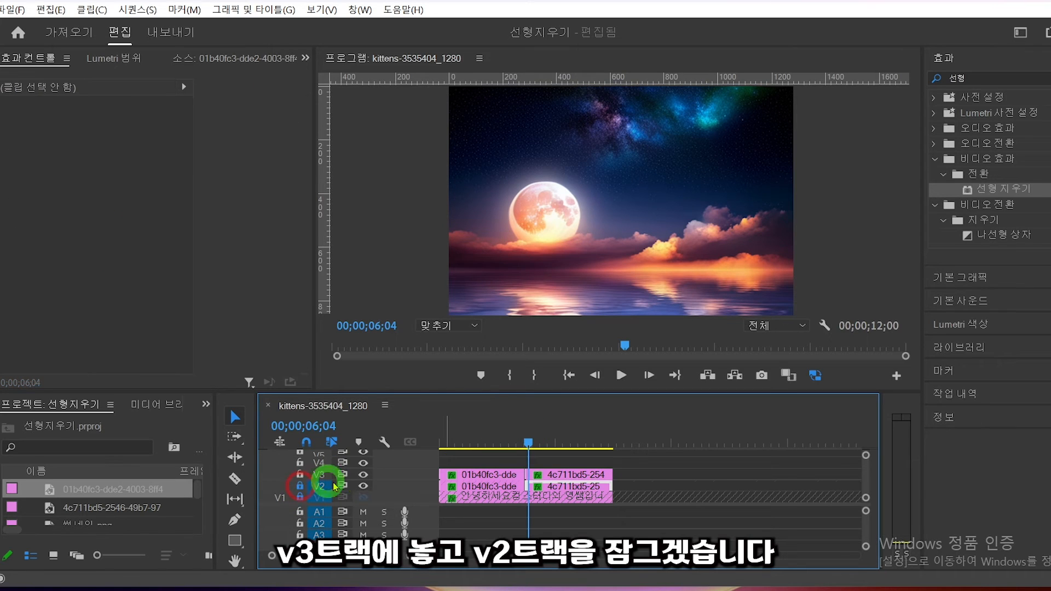
click(363, 486)
click(325, 487)
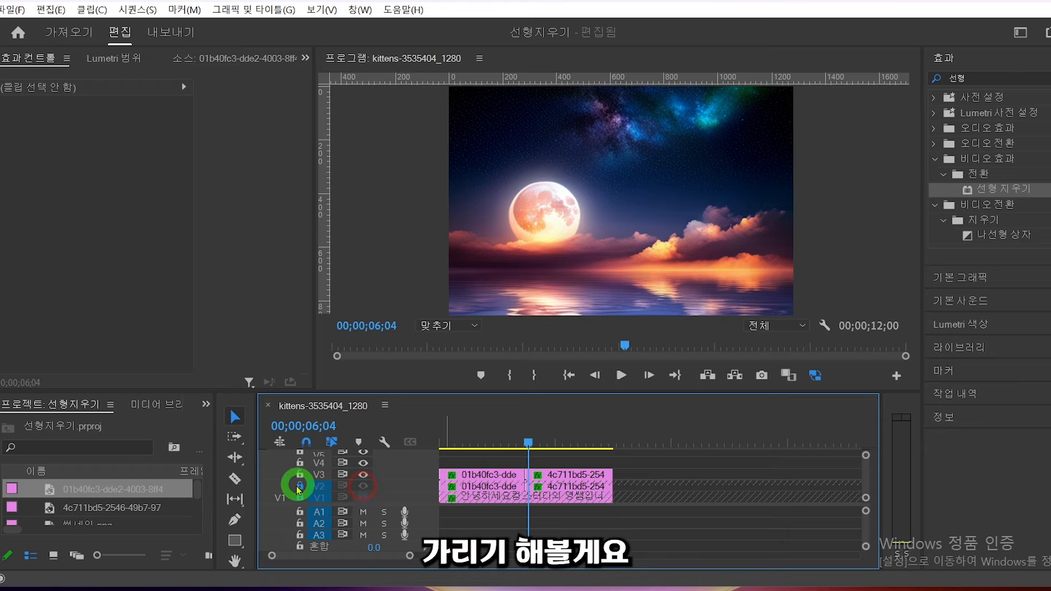
click(362, 483)
click(300, 486)
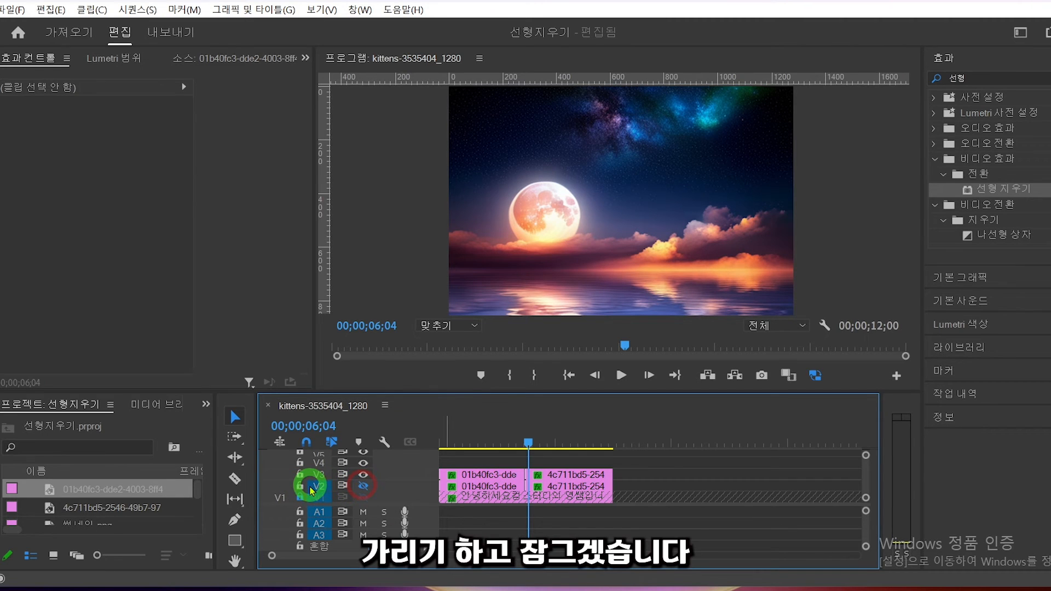
click(348, 476)
Step: At 00;00;06;04, set the wipe angle of the second image clip's V3 copy to -90° and preview the reversed wipe
click(477, 474)
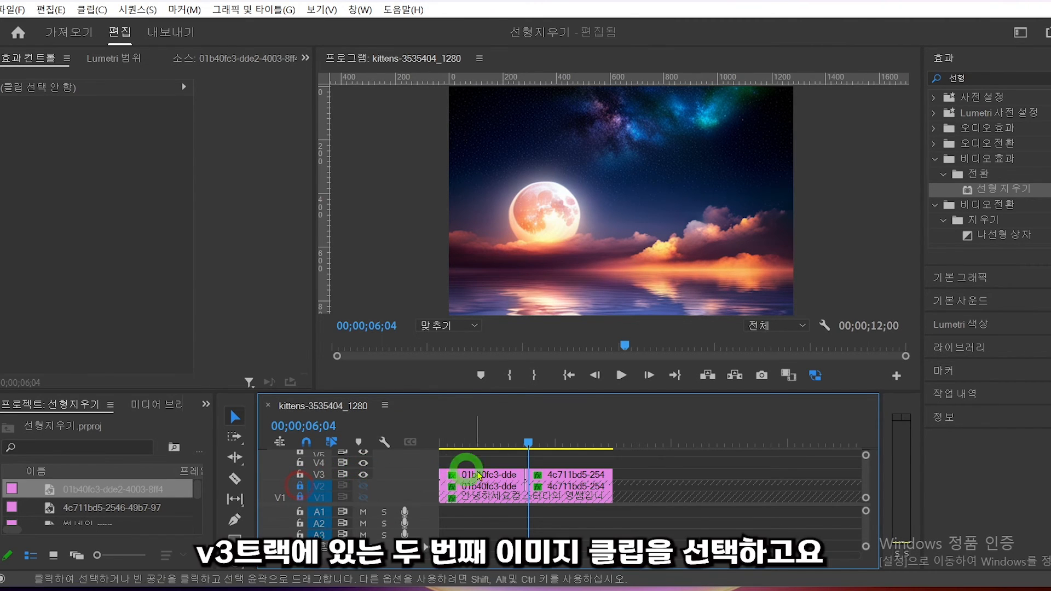
click(546, 478)
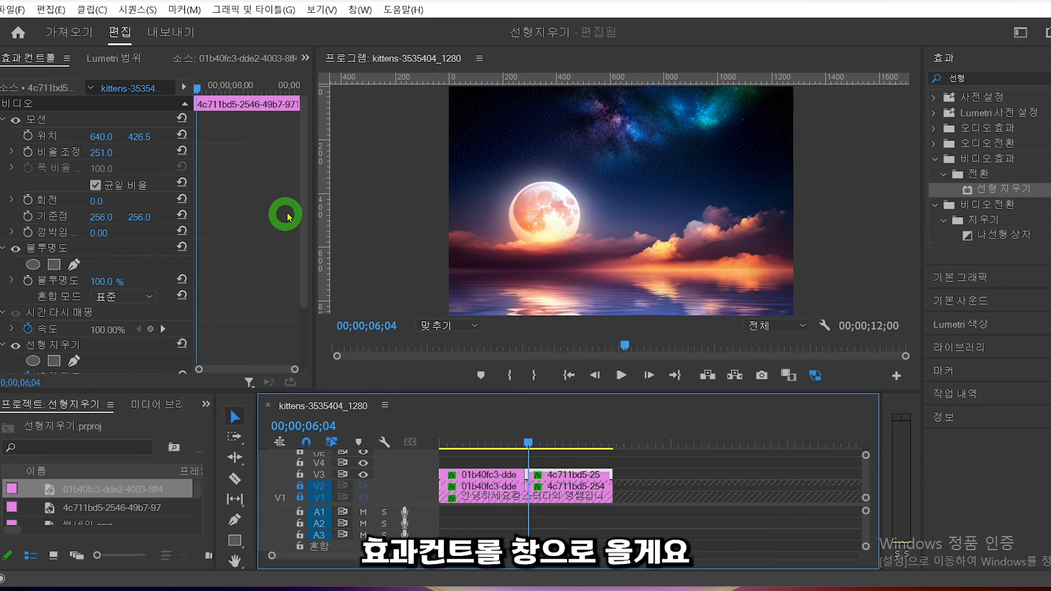
mouse_move(304, 175)
mouse_down()
mouse_move(308, 198)
mouse_move(312, 169)
mouse_move(305, 178)
mouse_up()
click(218, 116)
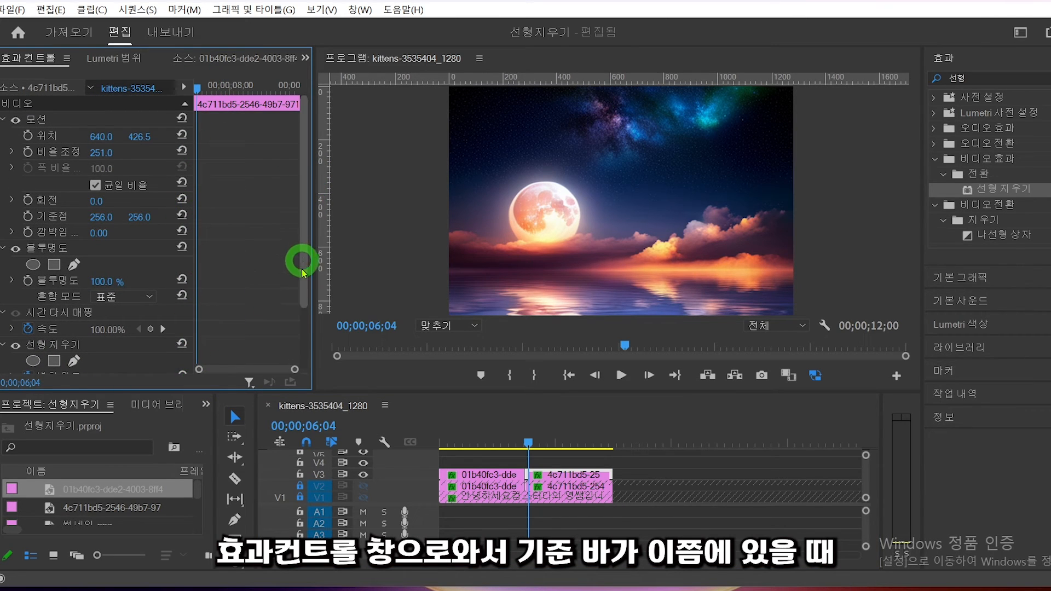
drag(301, 275, 304, 339)
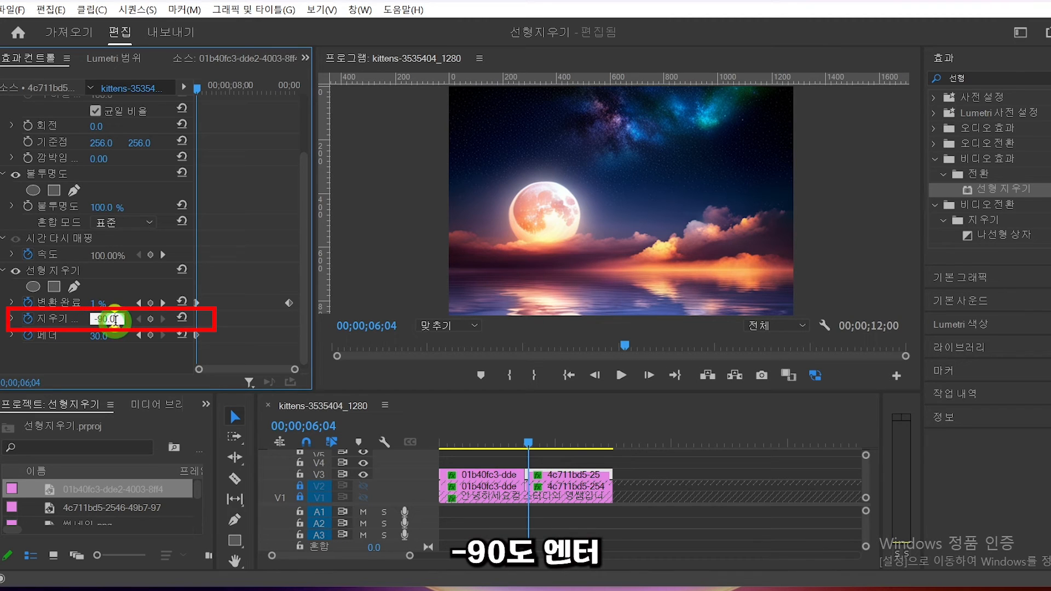
key(Return)
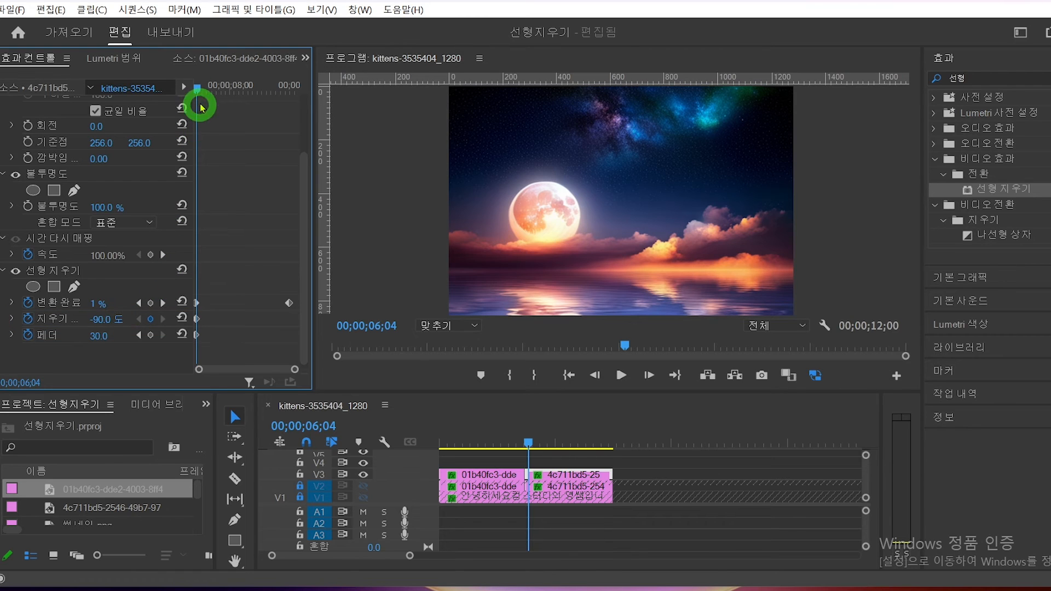
mouse_move(197, 89)
mouse_down()
mouse_move(289, 93)
mouse_move(190, 87)
mouse_move(290, 108)
mouse_move(181, 98)
mouse_move(195, 94)
mouse_up()
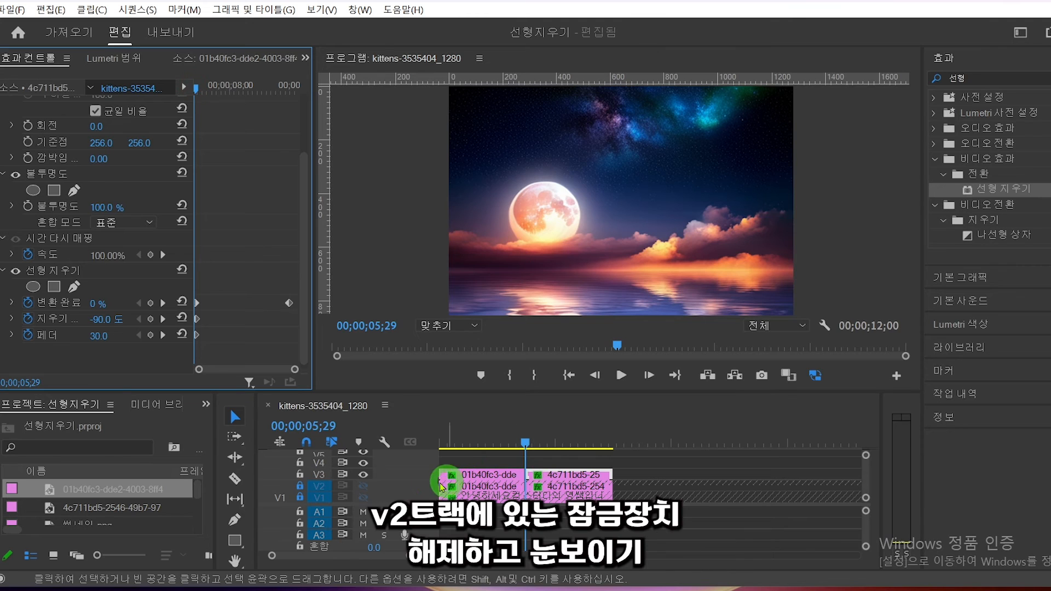
Step: Unlock and show track V2, and preview the second image's combined V2 and V3 wipe through to the end
click(320, 489)
click(300, 486)
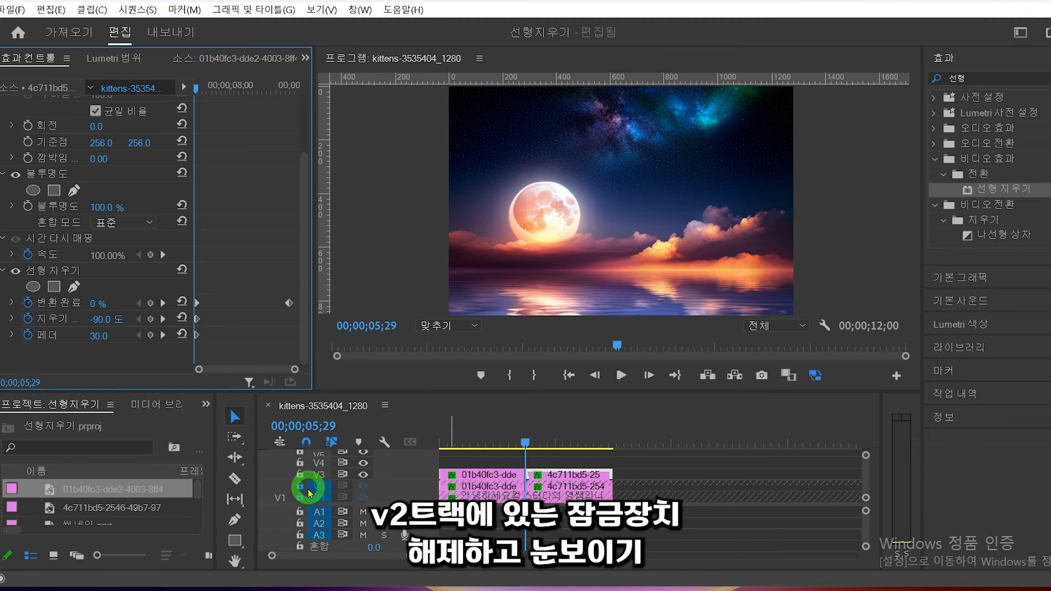
click(346, 489)
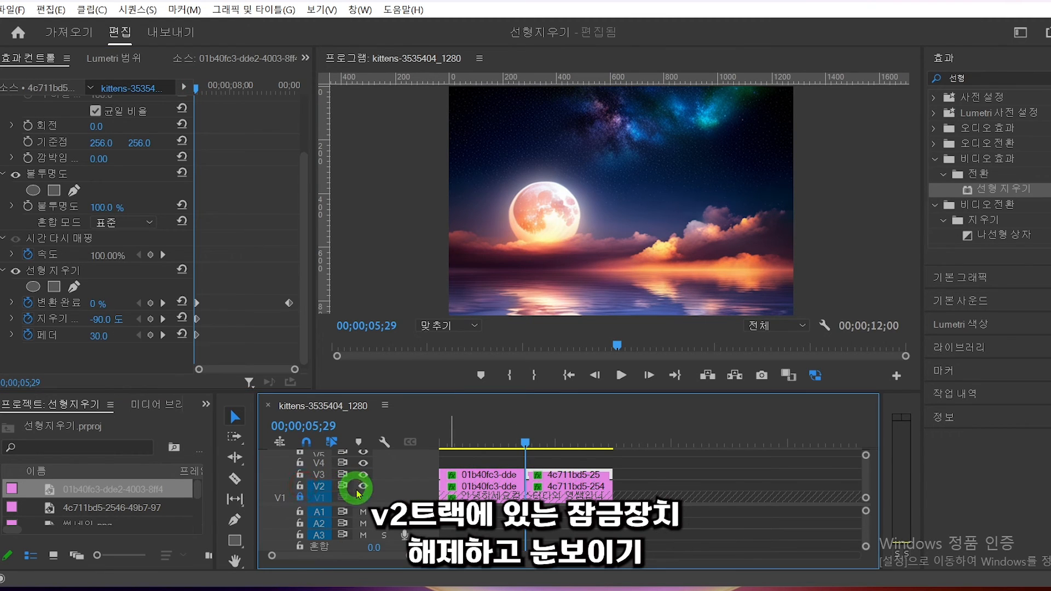
click(360, 489)
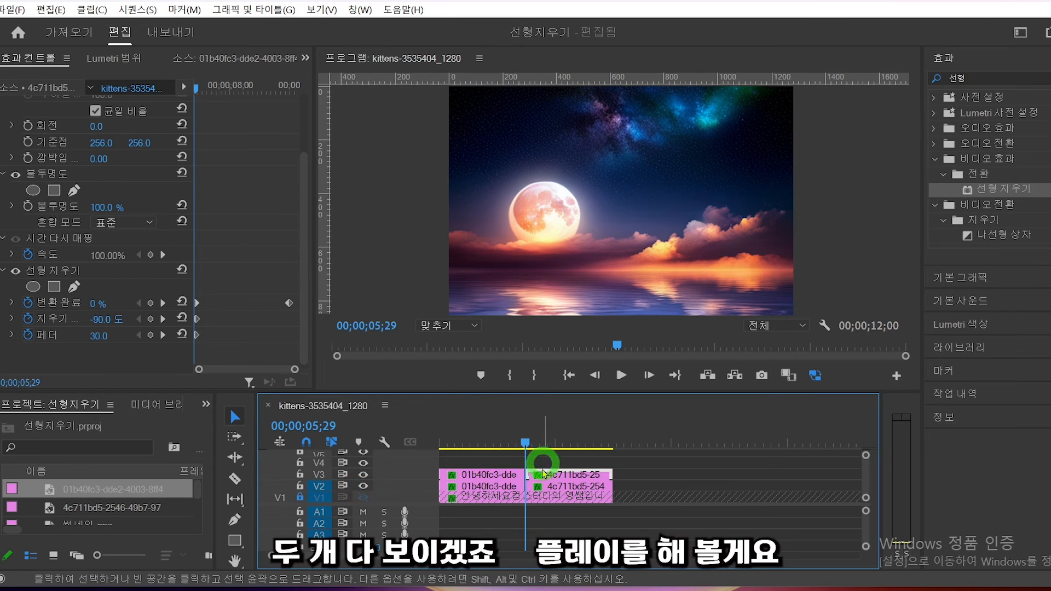
drag(195, 87, 290, 95)
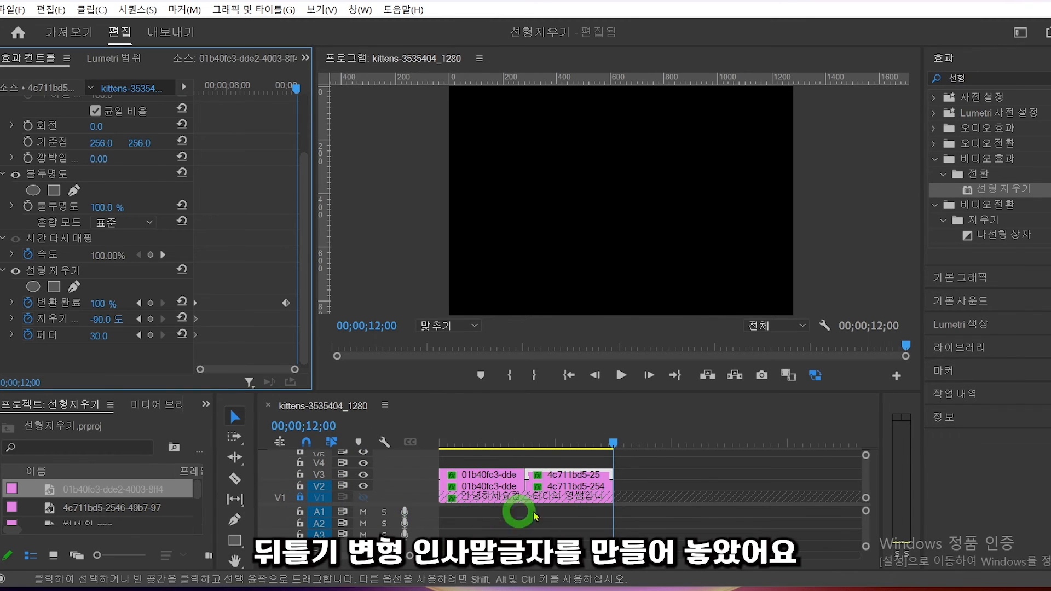
Step: Unlock and show title track V1, and play the whole sequence from 00;00;00;00
click(299, 497)
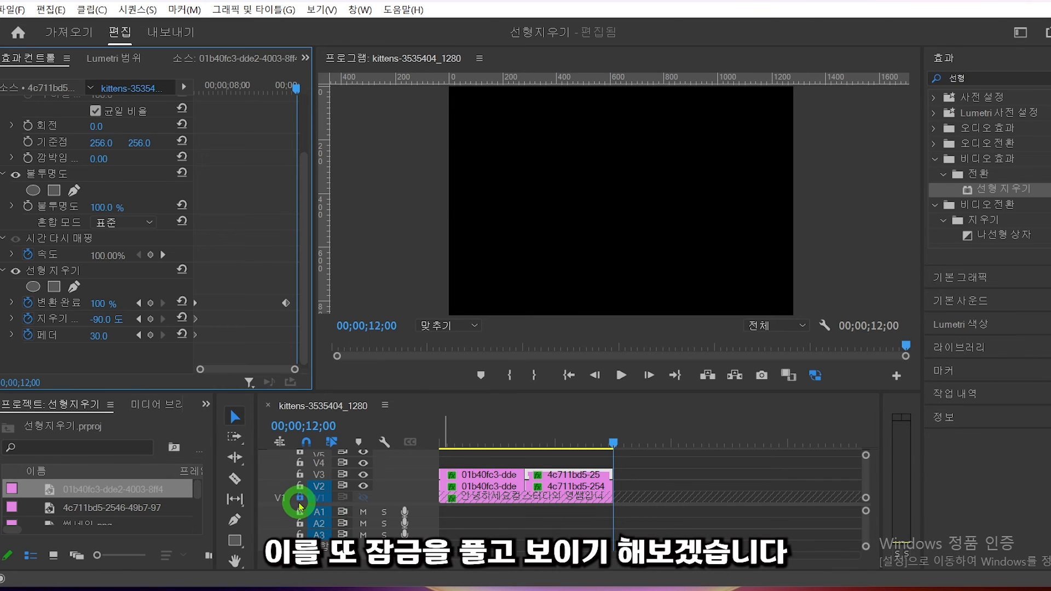
click(362, 497)
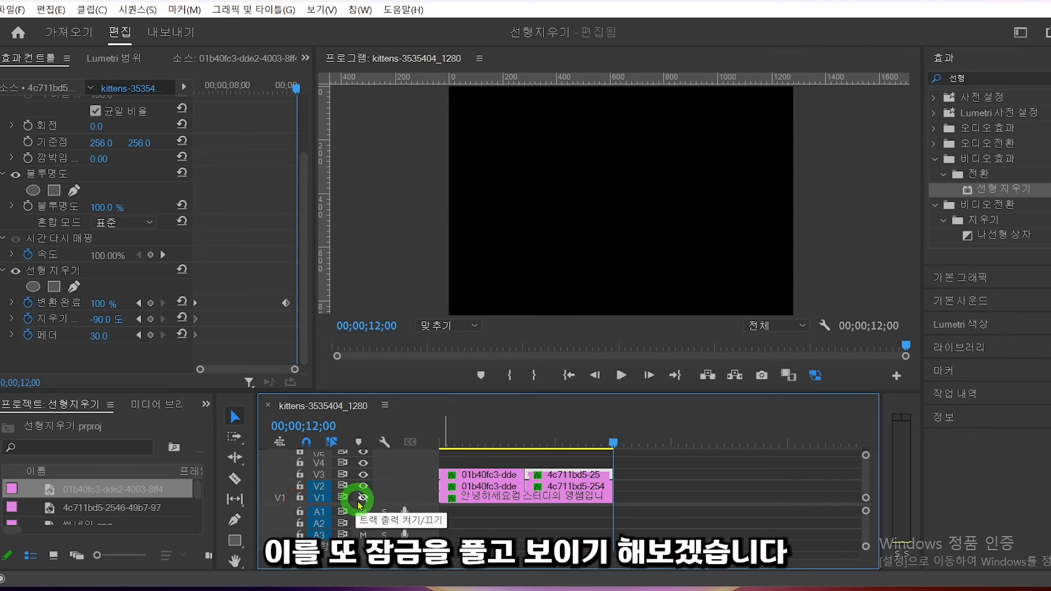
click(362, 498)
click(440, 432)
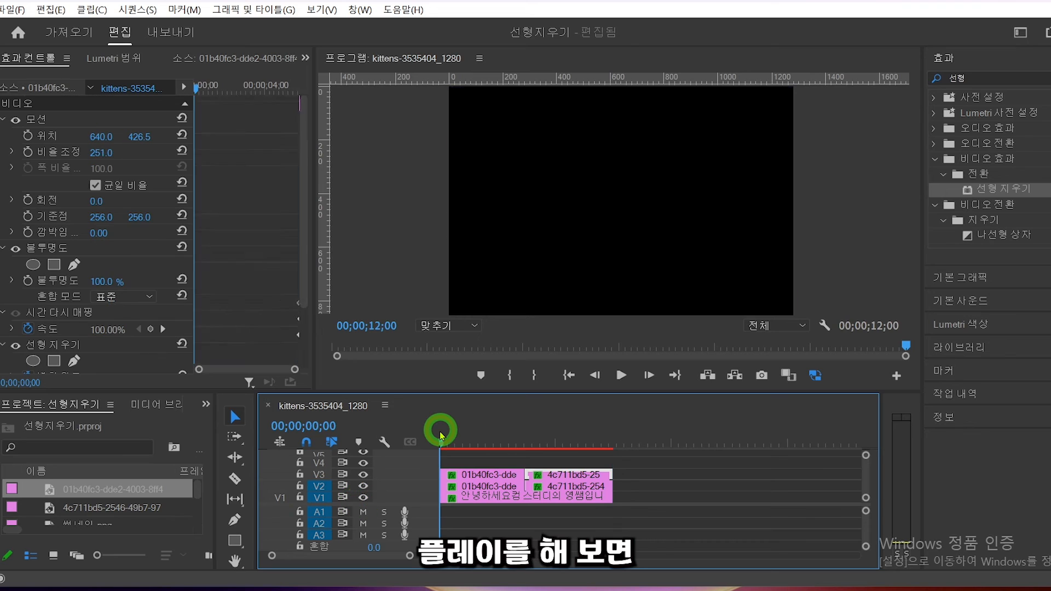
key(space)
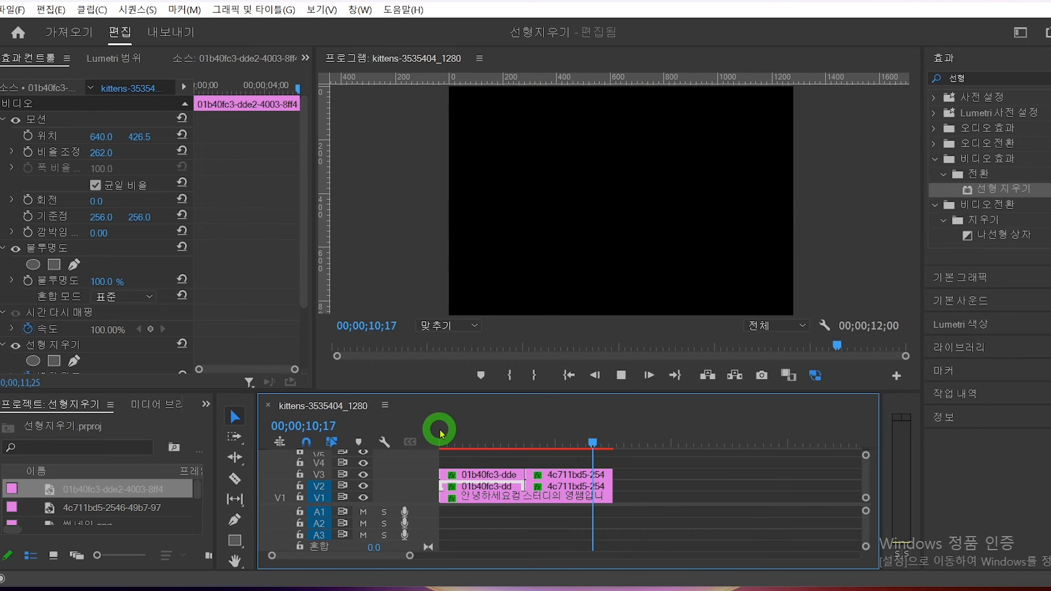
click(440, 432)
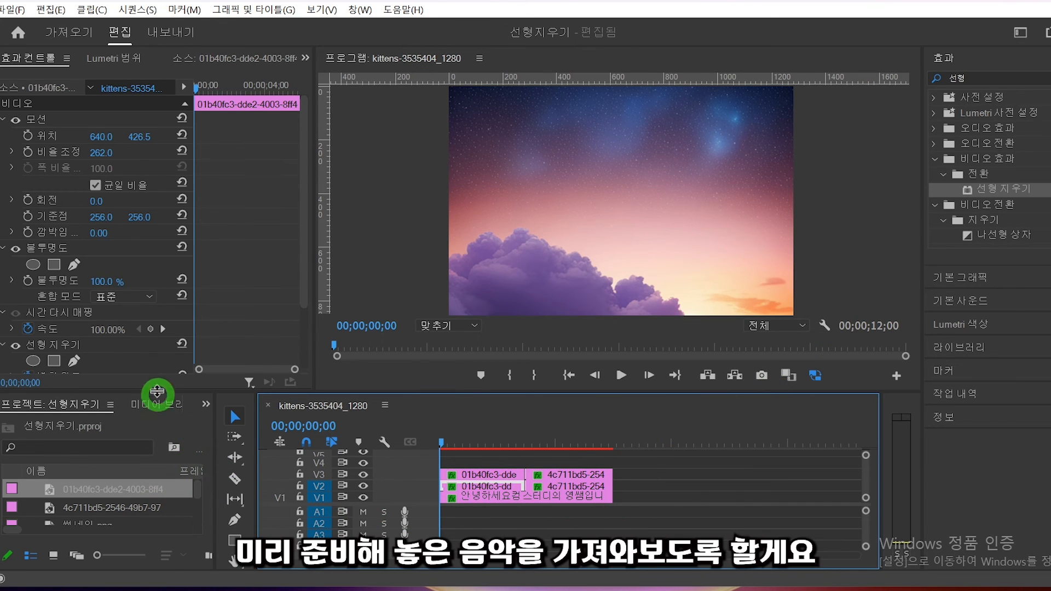
Step: Place the funny-background-music file from the project at the start of audio track A1
drag(152, 391, 153, 319)
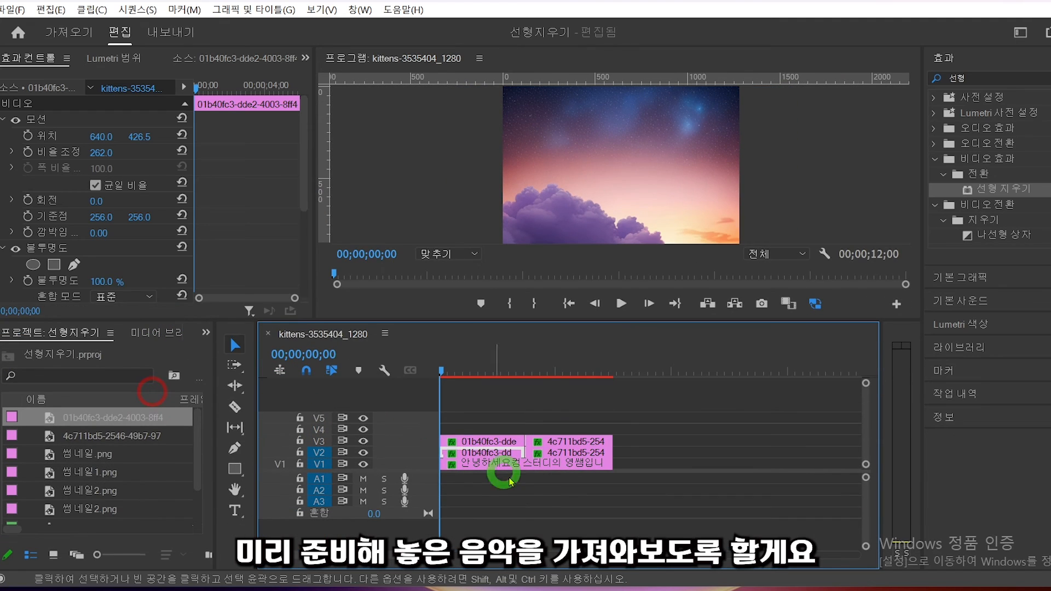
drag(197, 434, 201, 515)
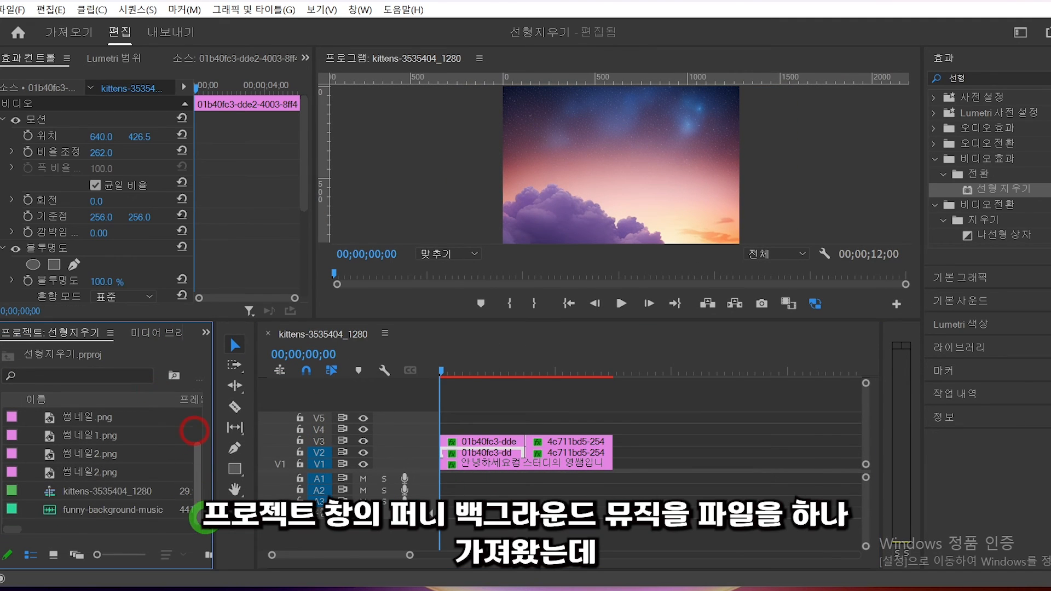
click(58, 516)
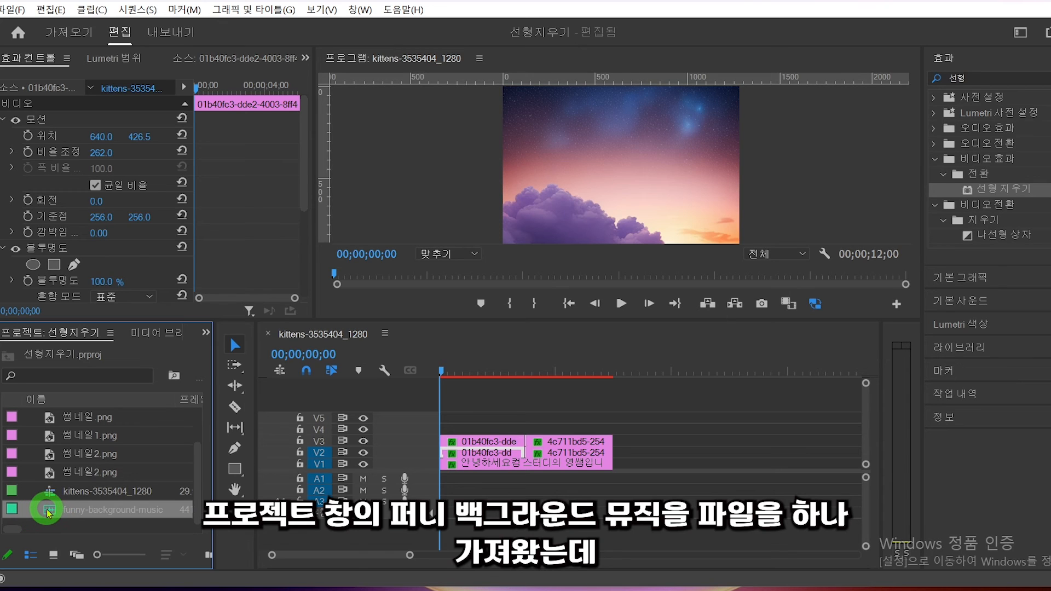
drag(48, 513, 446, 472)
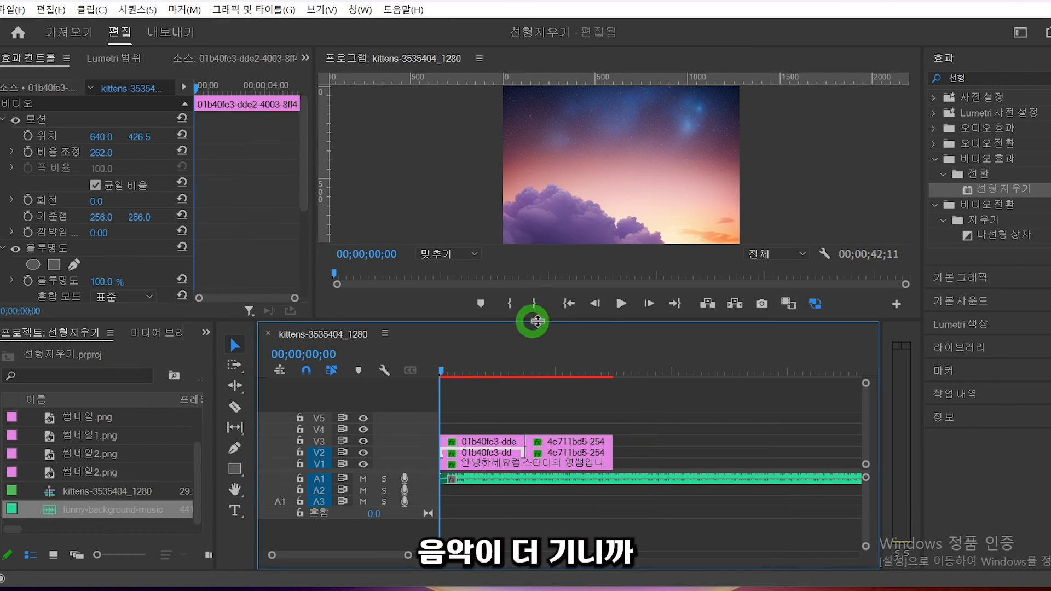
Step: Split the A1 music clip at 00;00;11;27, where the video clips end, and delete the excess part after it
drag(441, 374, 613, 369)
click(631, 479)
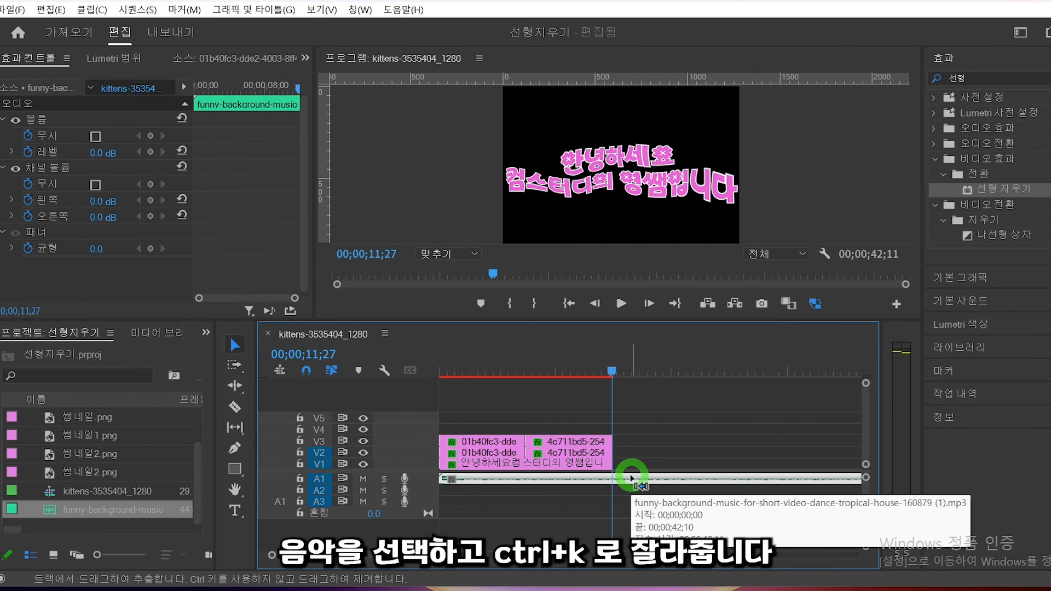
key(ctrl+k)
click(631, 480)
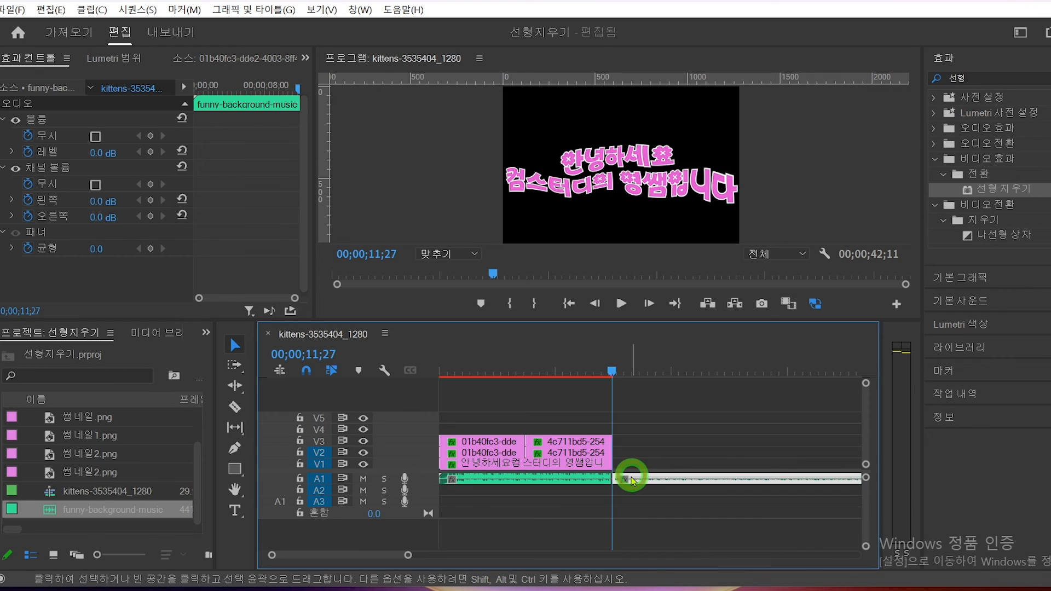
key(Delete)
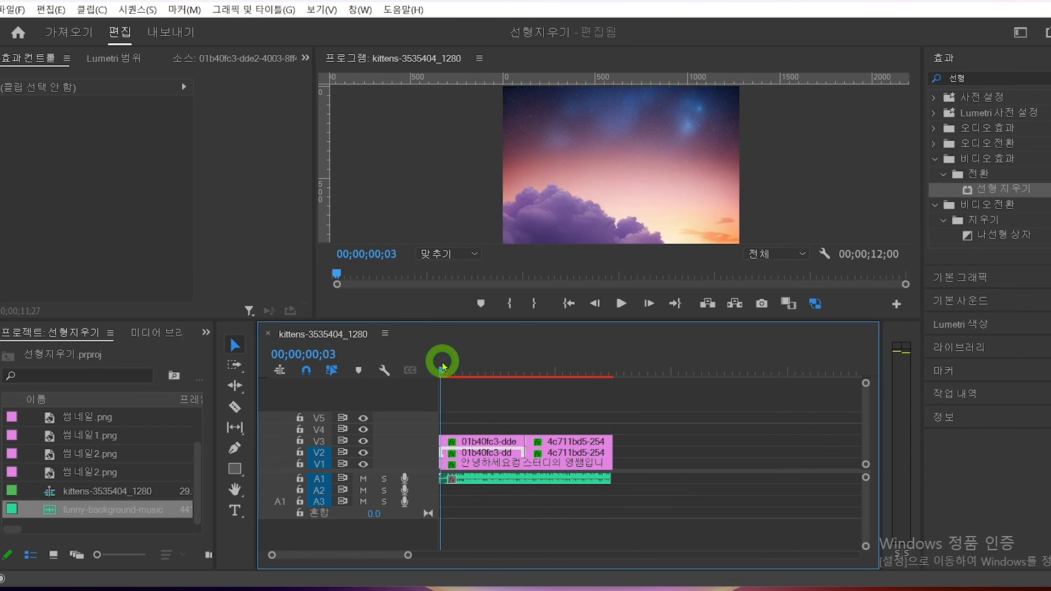
Step: Expand the timeline tracks to check the trimmed music's end against the video, and play the sequence from 00;00;00;00
click(606, 362)
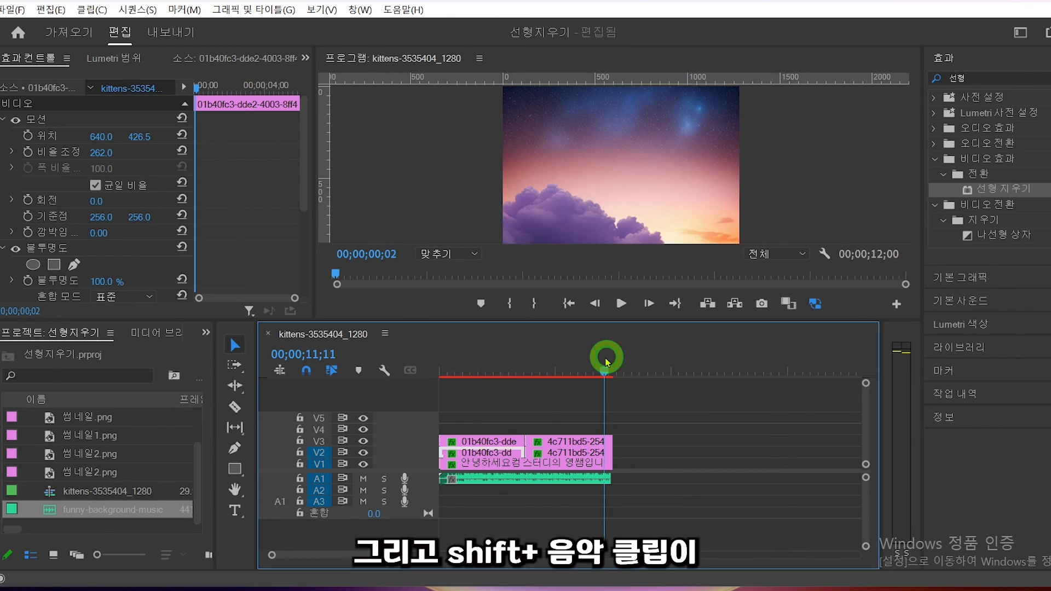
key(shift+equal)
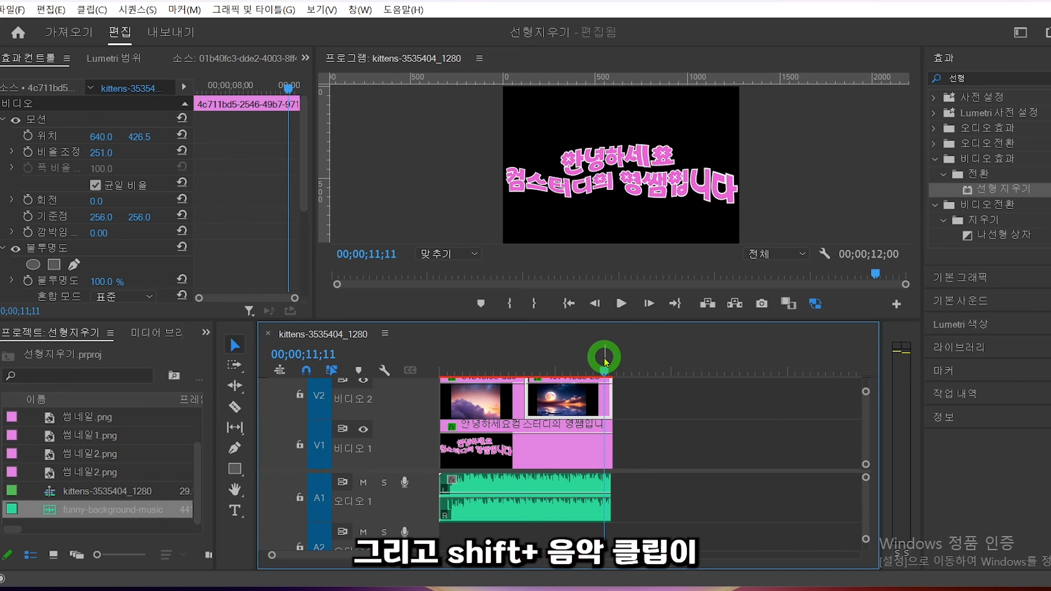
click(578, 463)
click(445, 364)
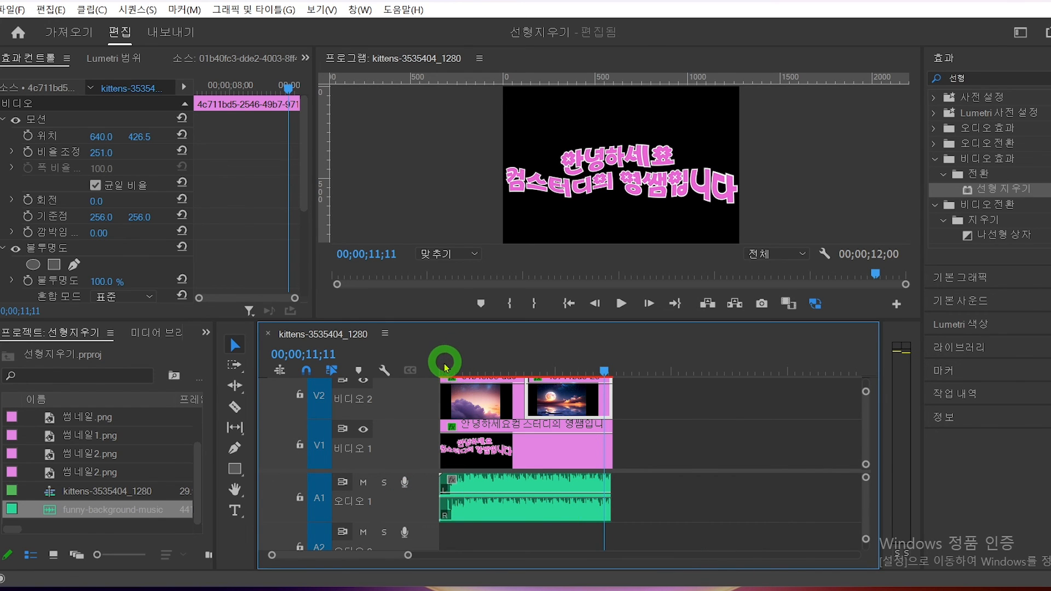
click(614, 365)
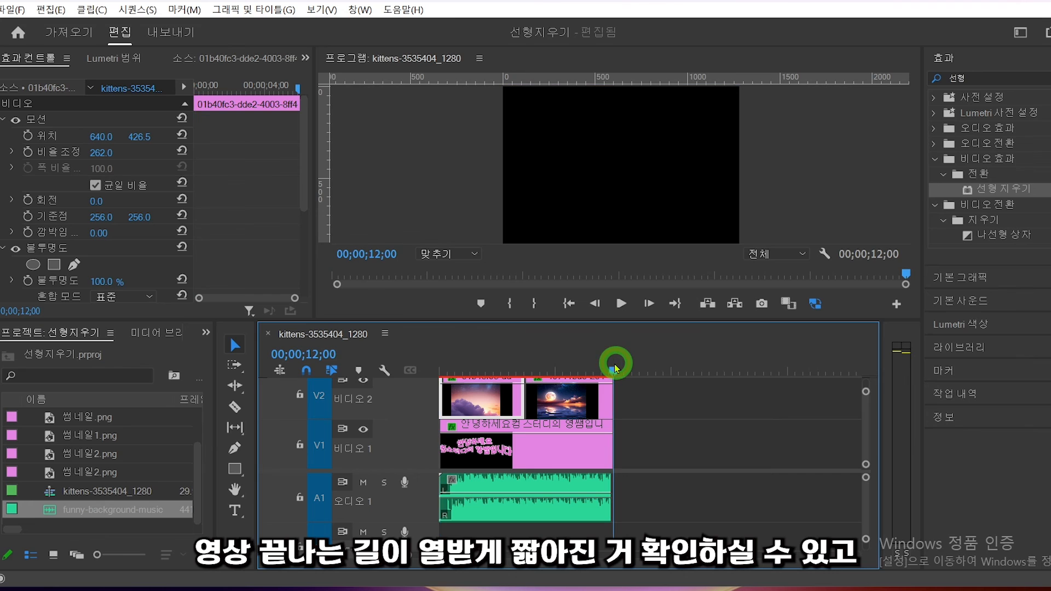
click(442, 372)
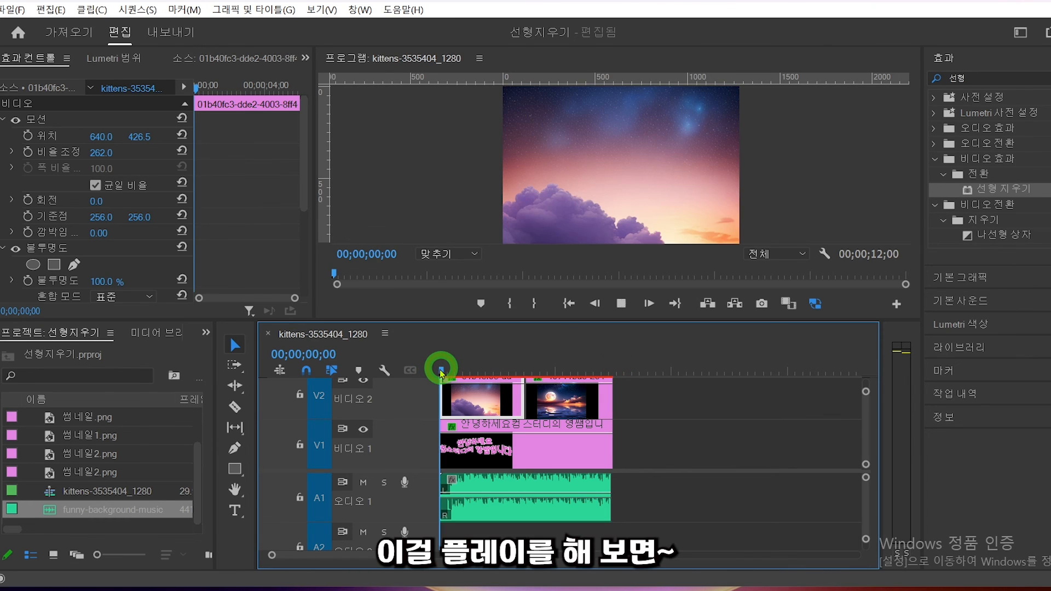
Step: Fade out the A1 music with two Pen-tool volume keyframes near the clip's end, lowering the last one to about -56.5 dB
key(space)
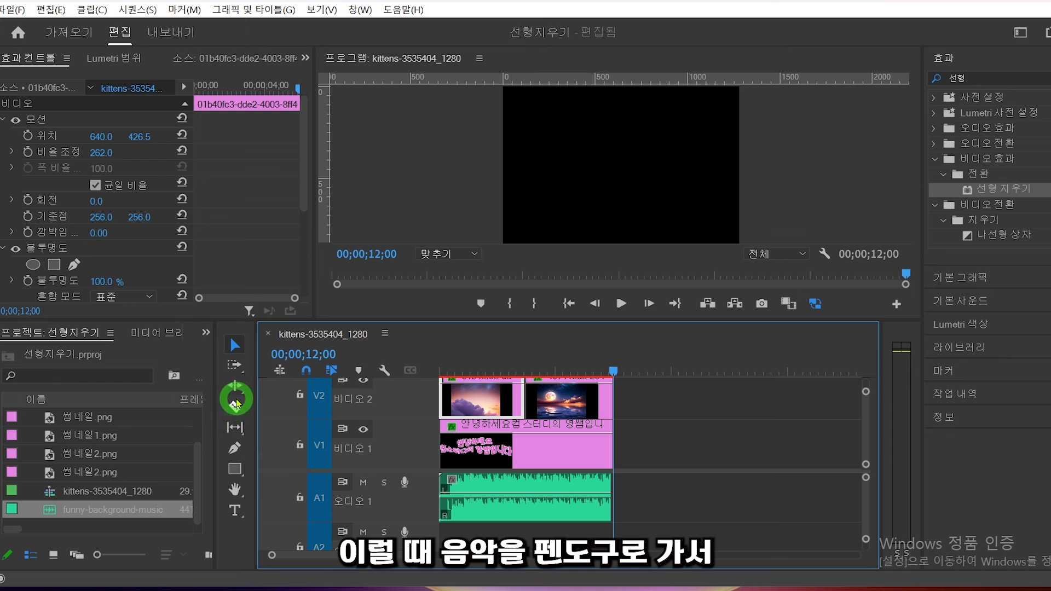
click(242, 447)
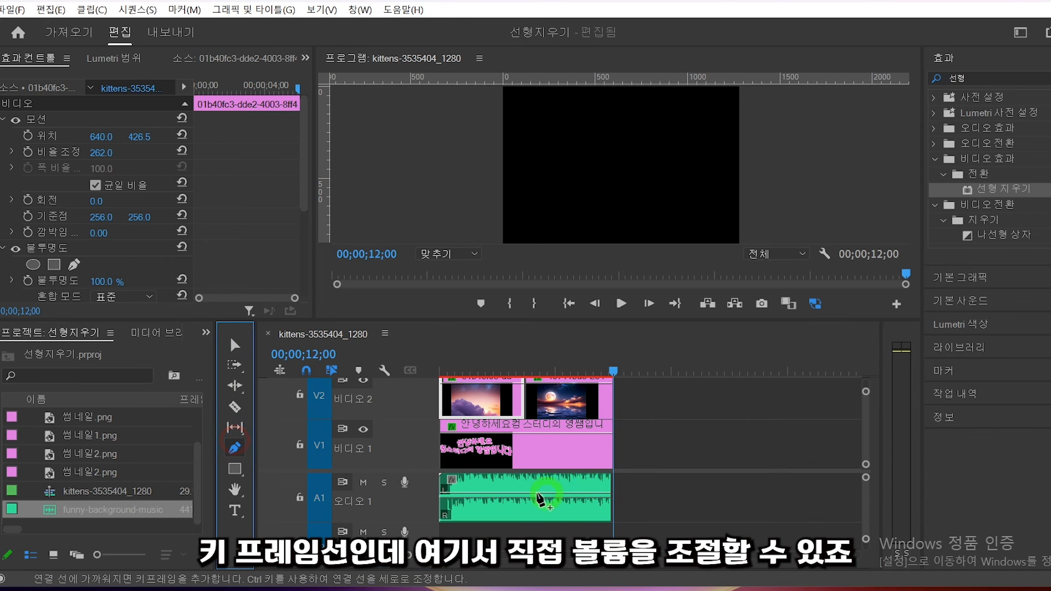
click(587, 497)
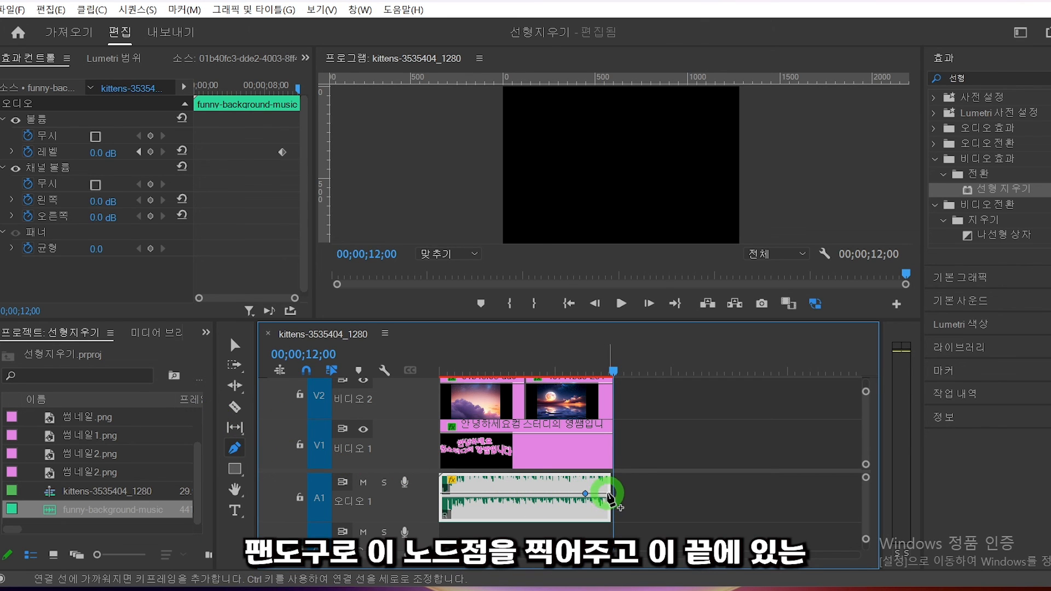
click(609, 494)
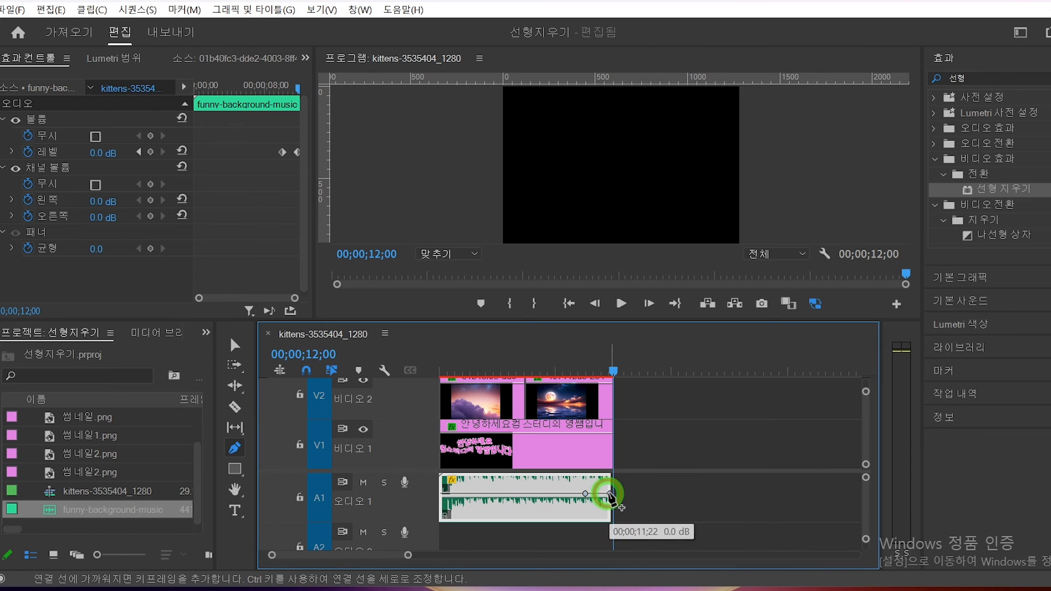
drag(610, 496, 610, 515)
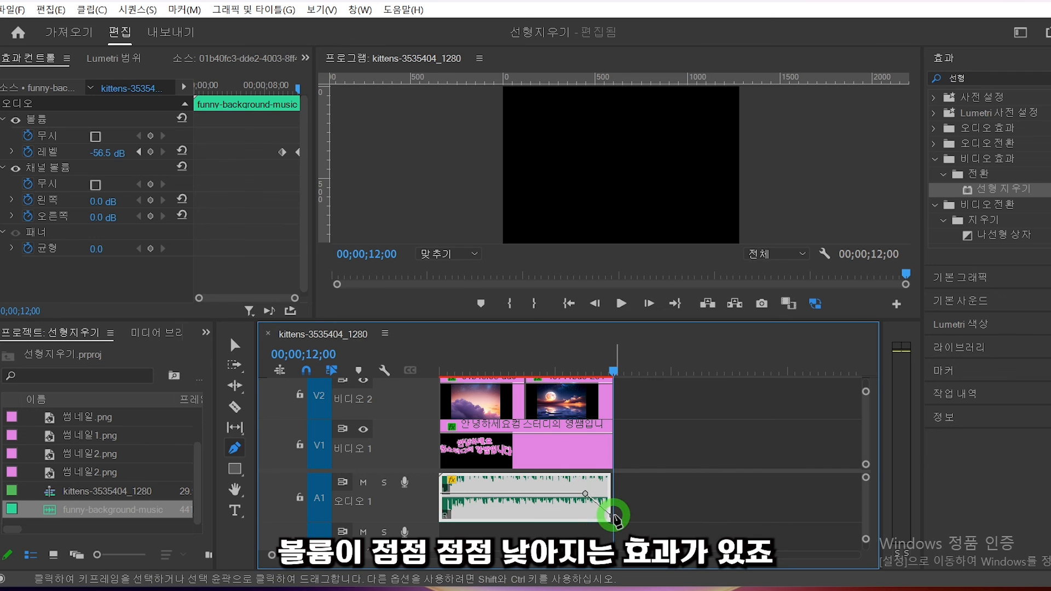
Step: Enlarge the program preview and play the sequence from 00;00;00;00 to check the music fade-out
double_click(530, 473)
click(569, 304)
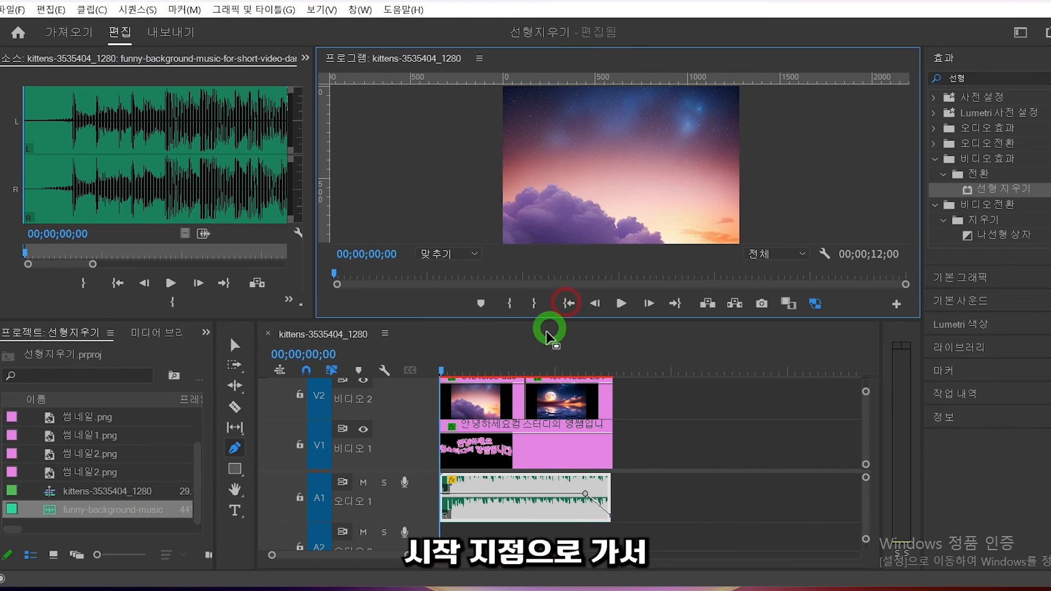
drag(478, 320, 459, 467)
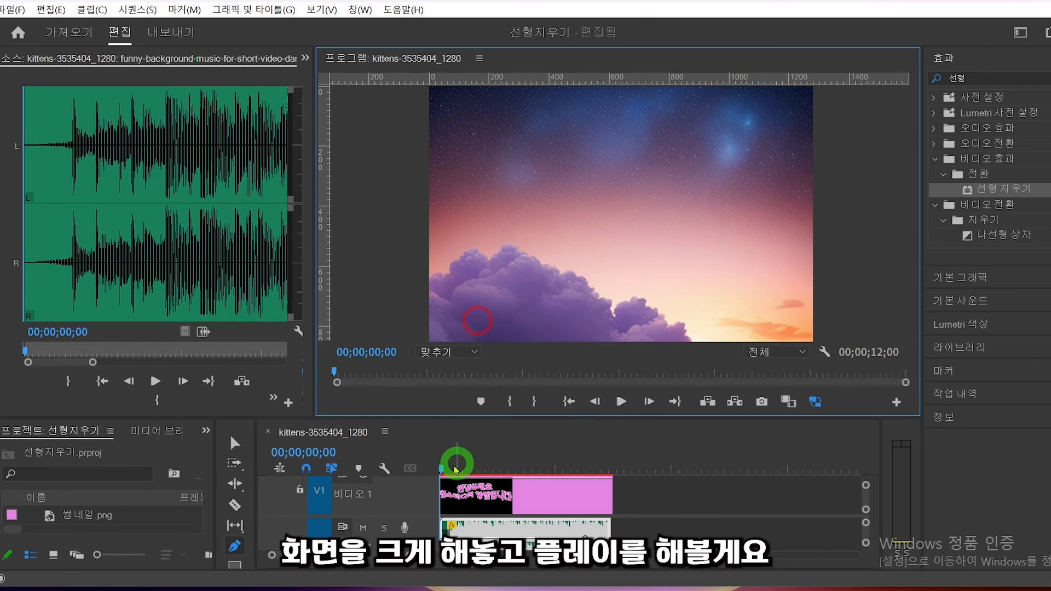
click(445, 471)
key(space)
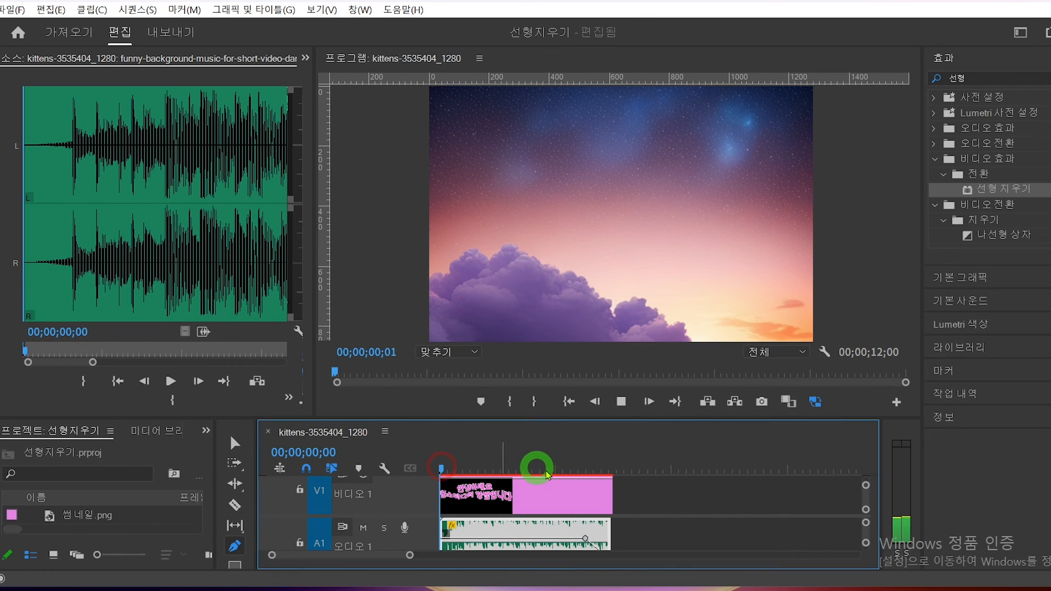